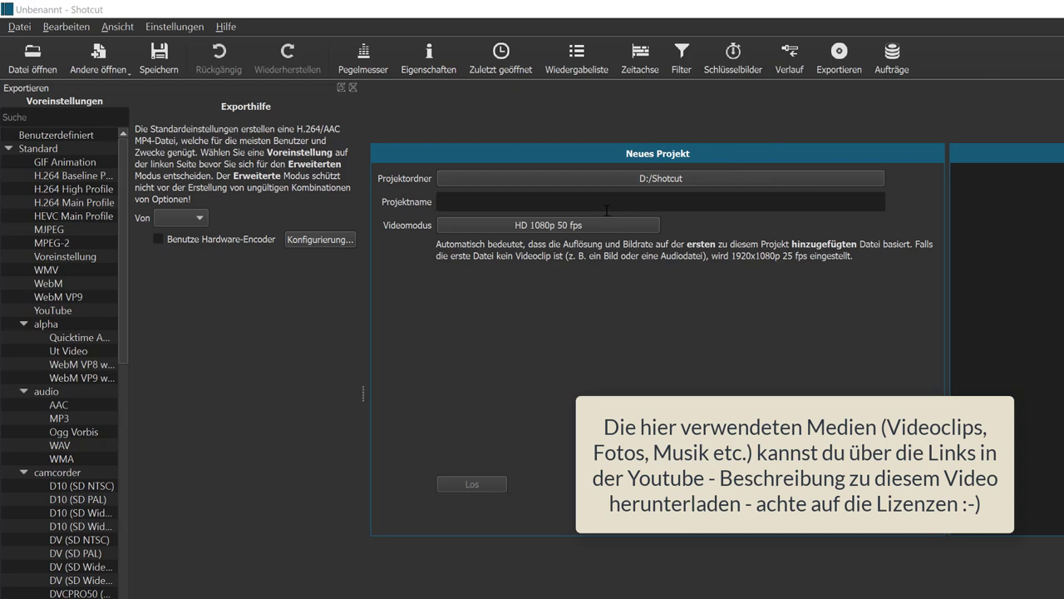
Create a new project named 10.
{"action": "left_click", "coordinate": [549, 205]}
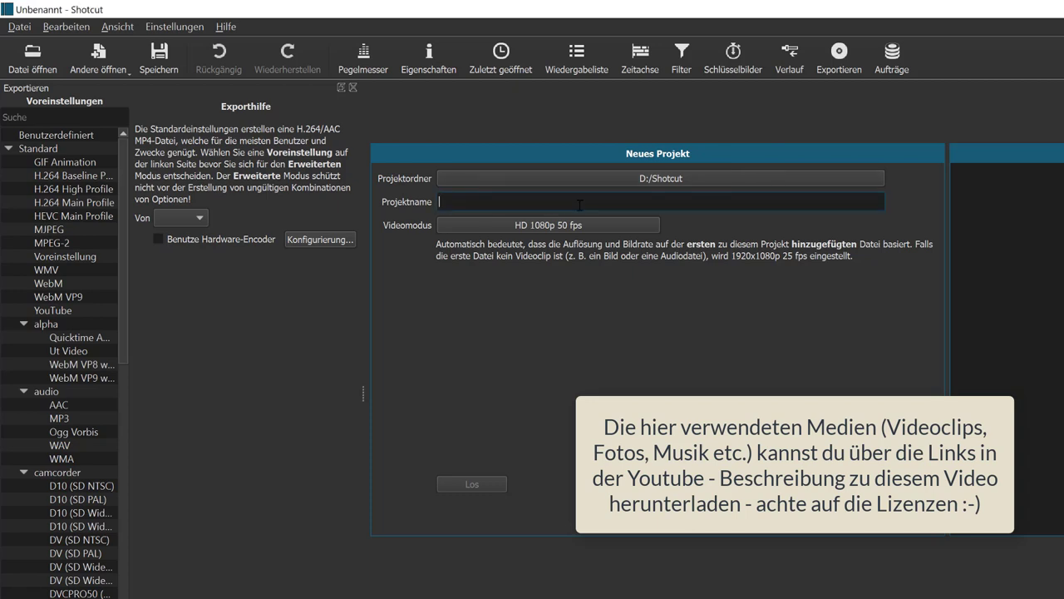
{"action": "type", "text": "10"}
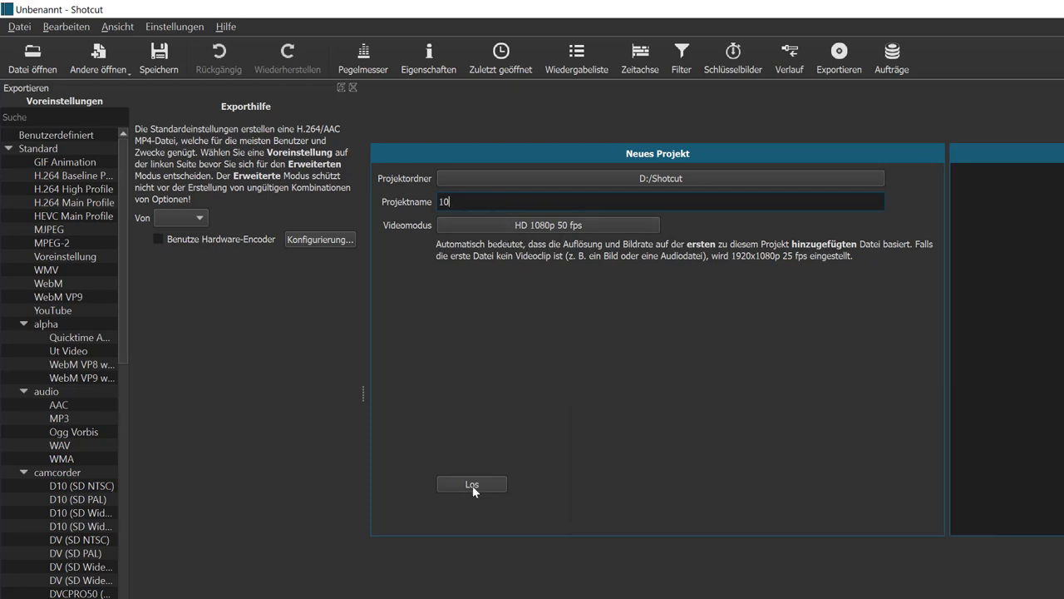
{"action": "left_click", "coordinate": [471, 485]}
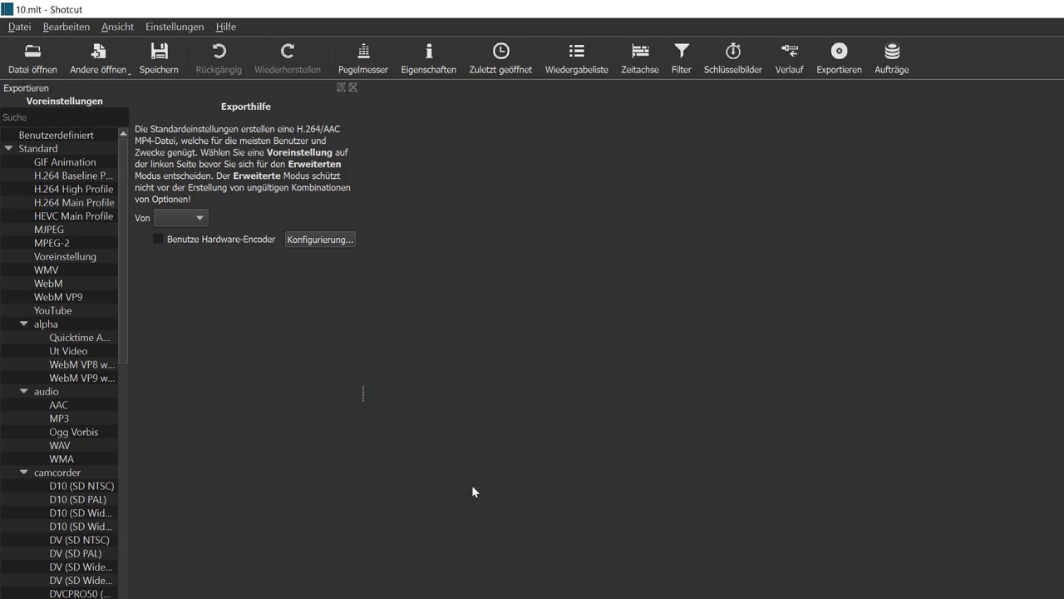
Import the MP3, the MP4 and both JPG files from the Material_2019 > 10 > Lernvideo folder into the playlist.
{"action": "left_click", "coordinate": [34, 54]}
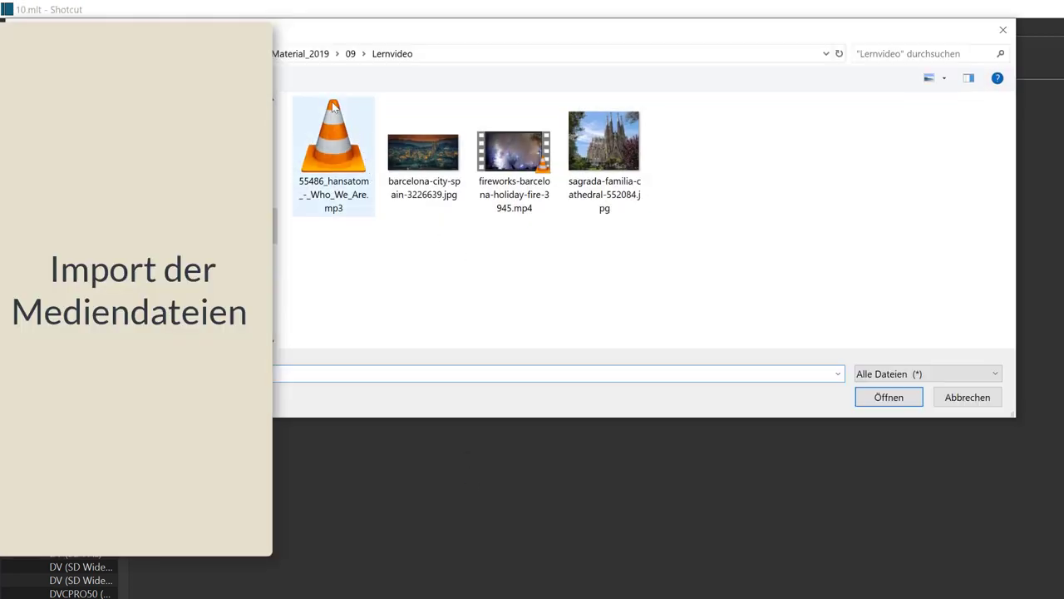
{"action": "left_click", "coordinate": [310, 59]}
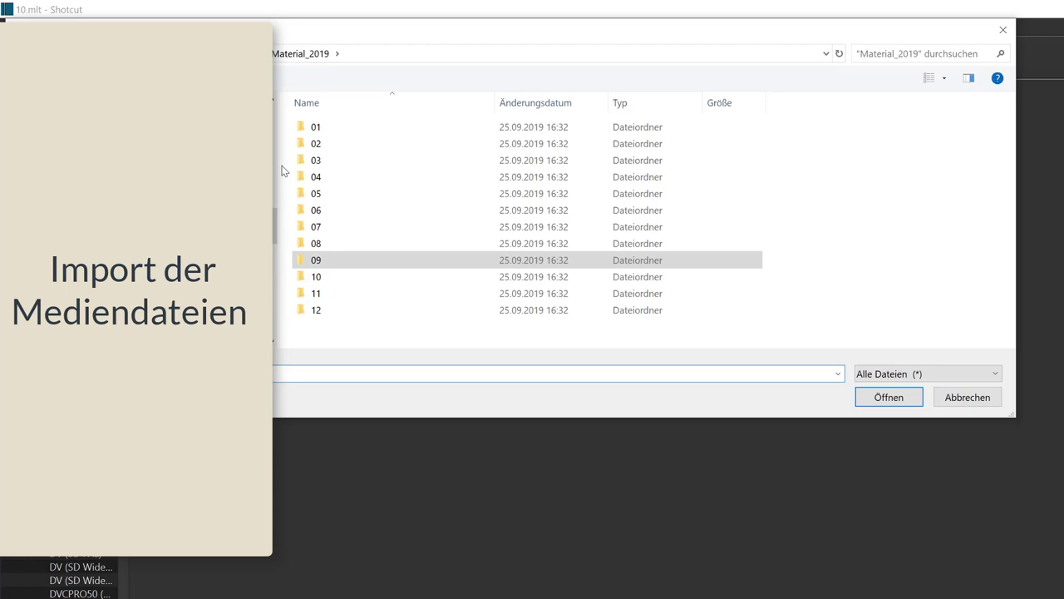
{"action": "double_click", "coordinate": [316, 277]}
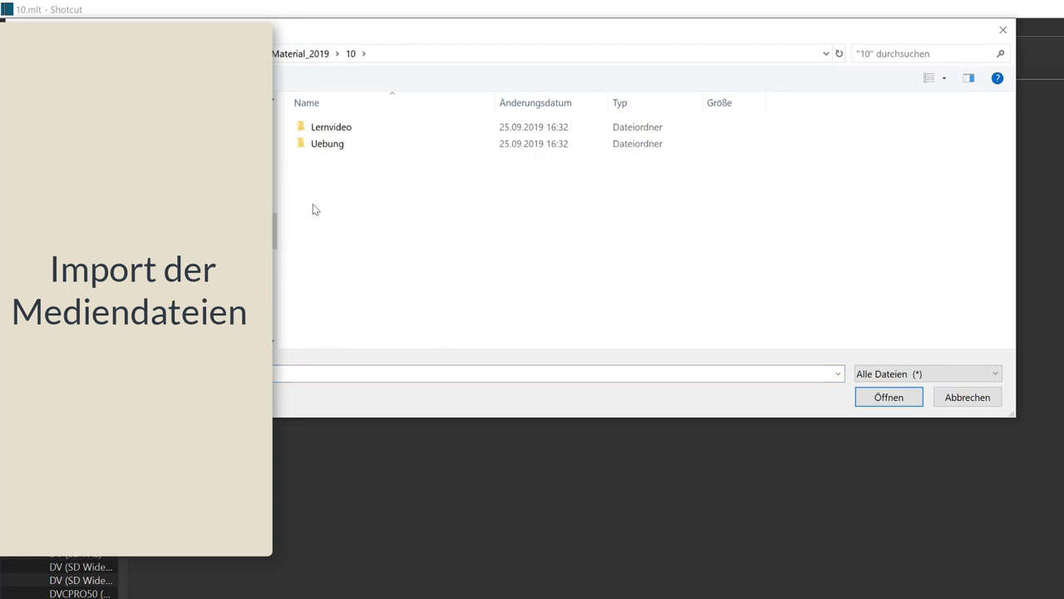
{"action": "double_click", "coordinate": [331, 126]}
{"action": "left_click", "coordinate": [332, 141]}
{"action": "left_click", "coordinate": [587, 171], "text": "shift"}
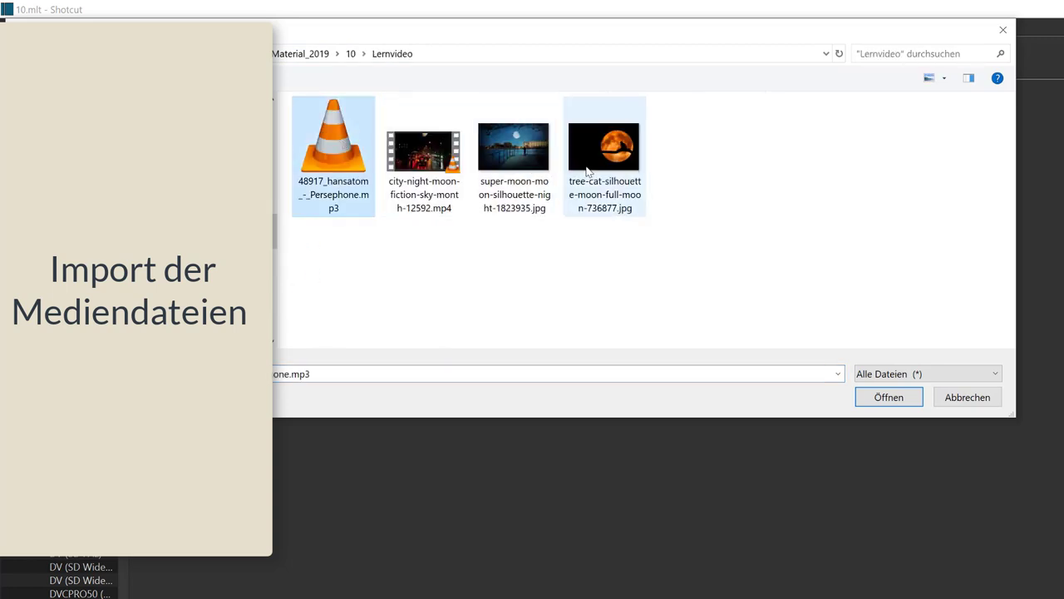
{"action": "left_click", "coordinate": [887, 398]}
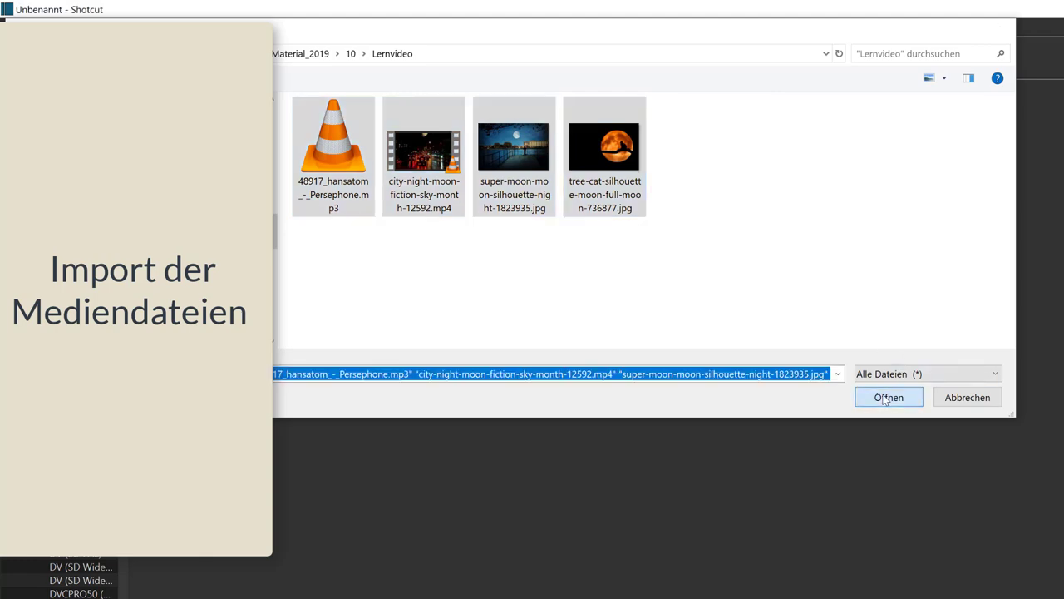
{"action": "left_click", "coordinate": [774, 578]}
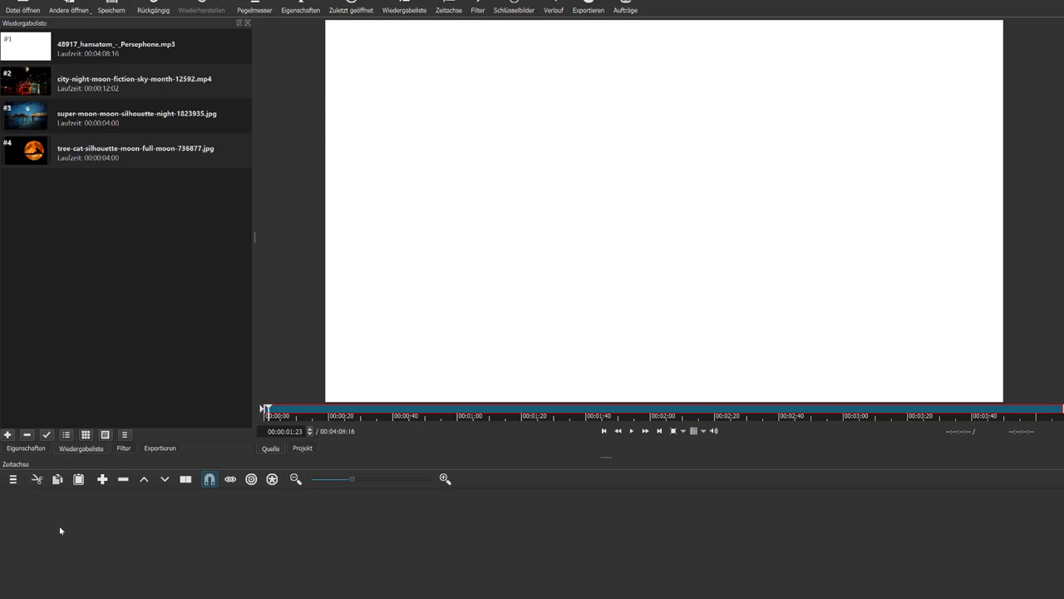
Add one audio track and two video tracks to the timeline.
{"action": "left_click", "coordinate": [13, 479]}
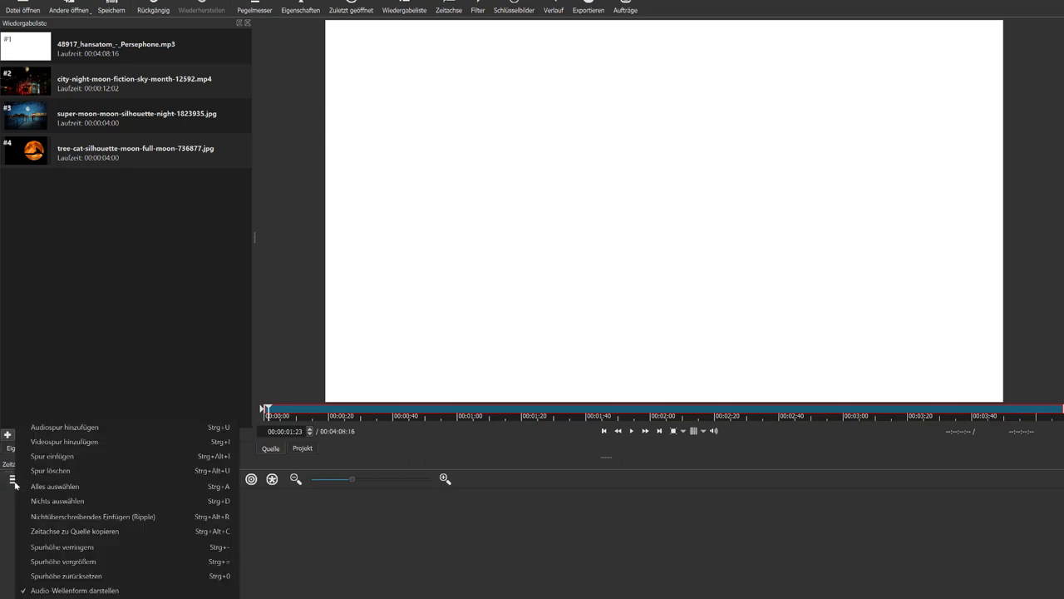
{"action": "left_click", "coordinate": [59, 427]}
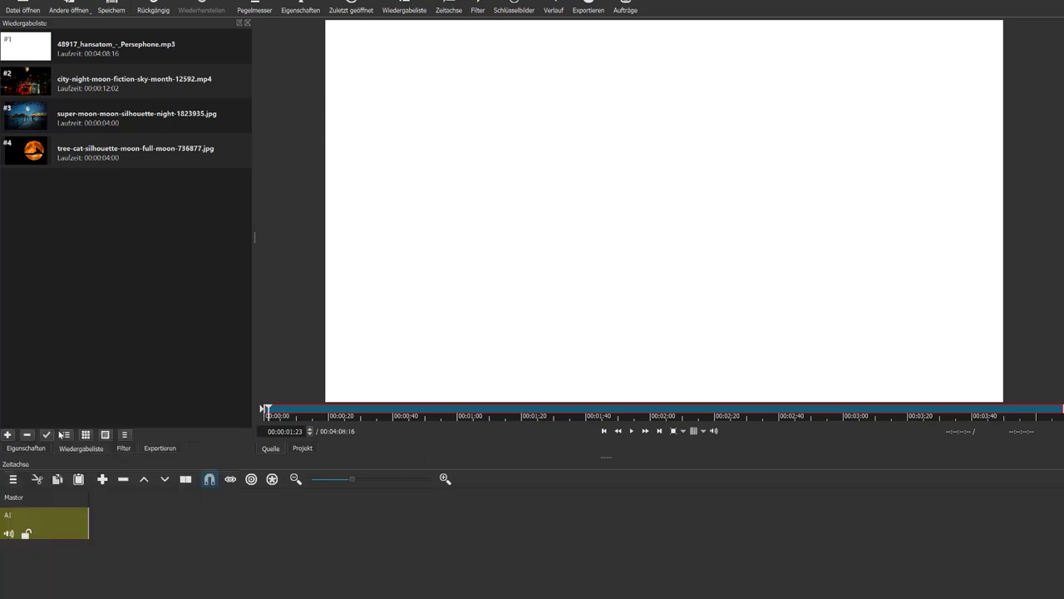
{"action": "left_click", "coordinate": [14, 479]}
{"action": "left_click", "coordinate": [61, 450]}
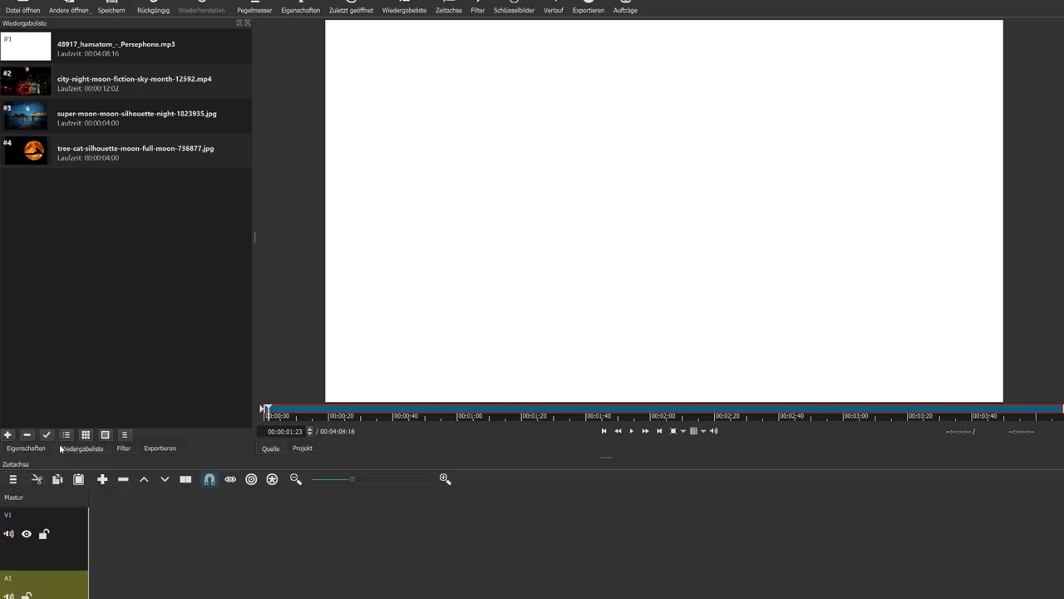
{"action": "left_click", "coordinate": [12, 479]}
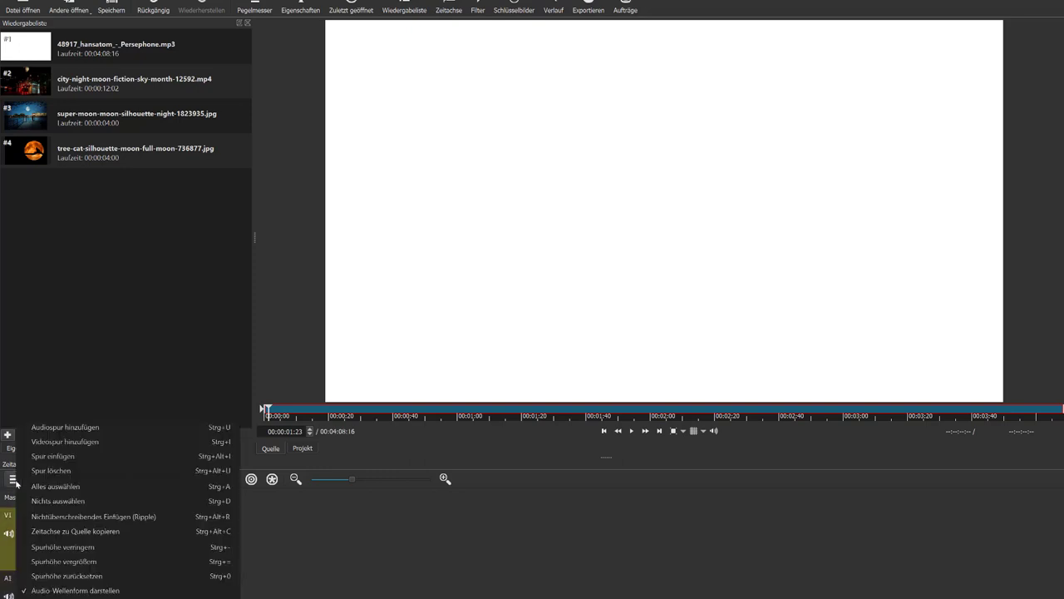
{"action": "left_click", "coordinate": [51, 447]}
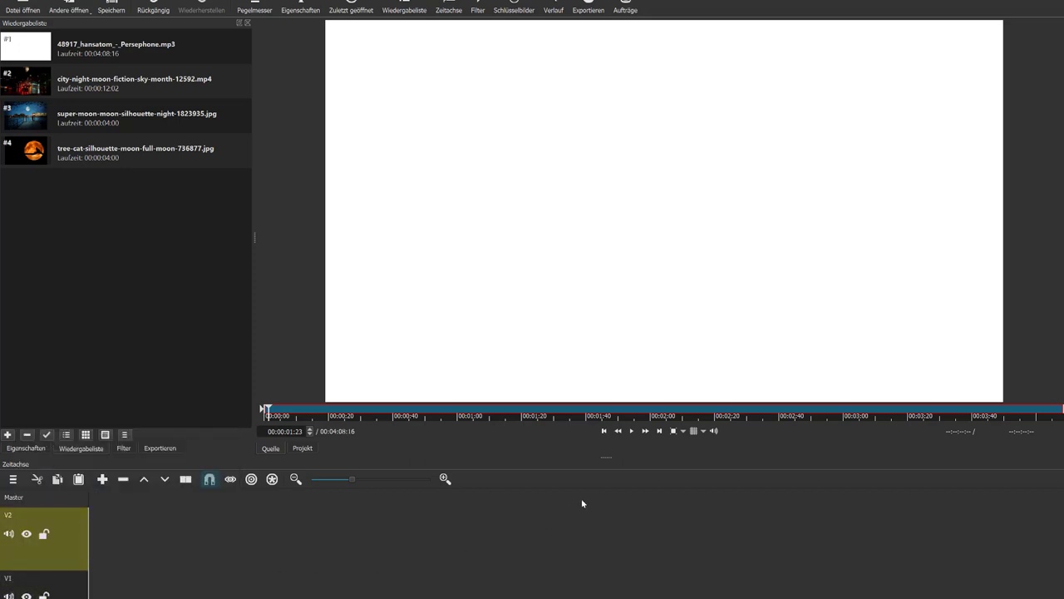
Enlarge the timeline area, then place the Persephone MP3 on track A1 and the super-moon photo at the start of V2.
{"action": "left_click_drag", "start_coordinate": [606, 456], "coordinate": [612, 368]}
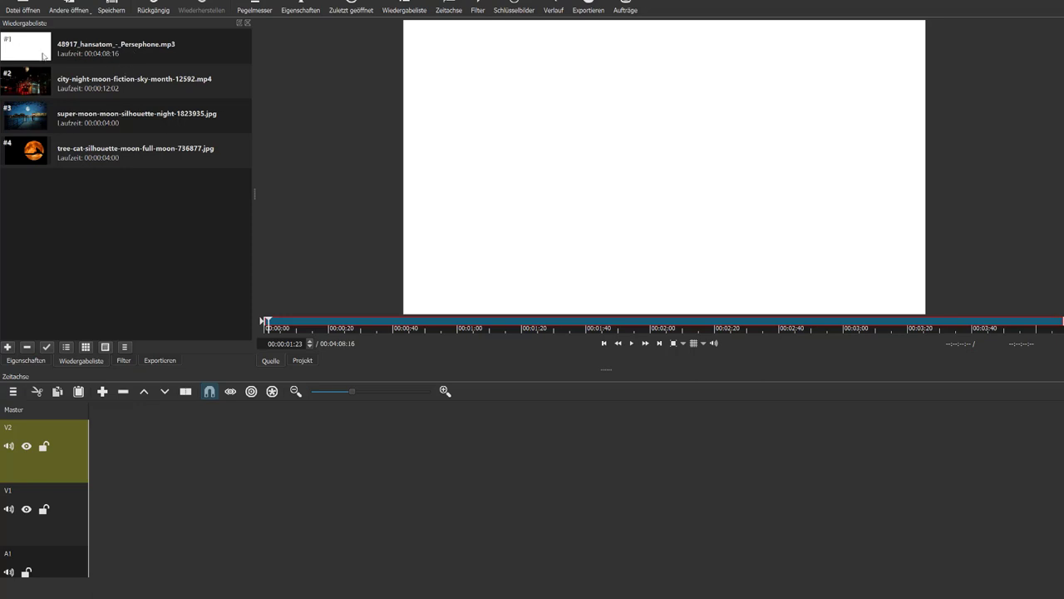
{"action": "left_click_drag", "start_coordinate": [43, 56], "coordinate": [145, 581]}
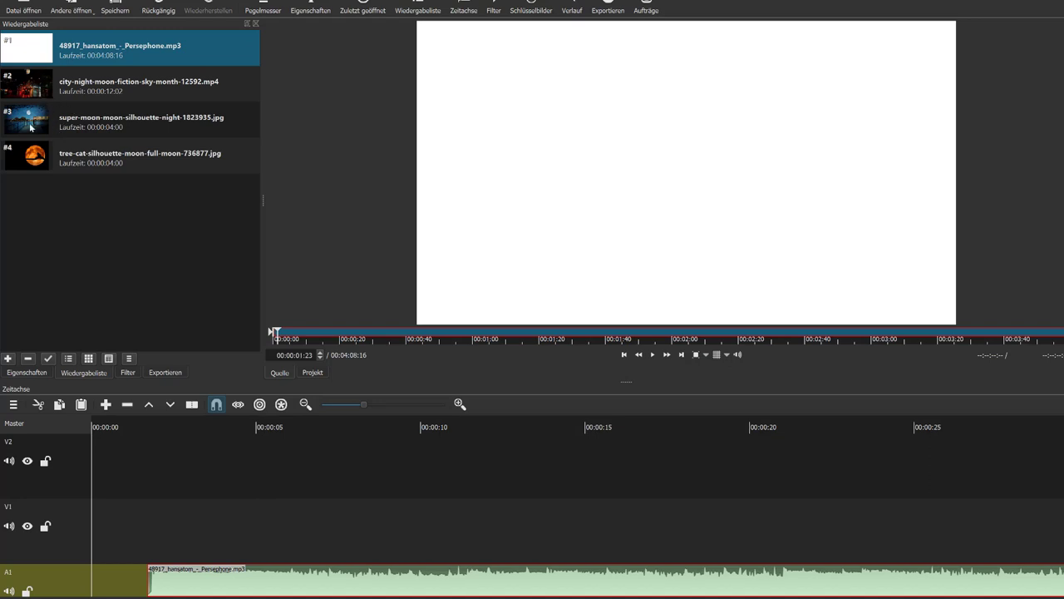
{"action": "left_click_drag", "start_coordinate": [25, 125], "coordinate": [96, 476]}
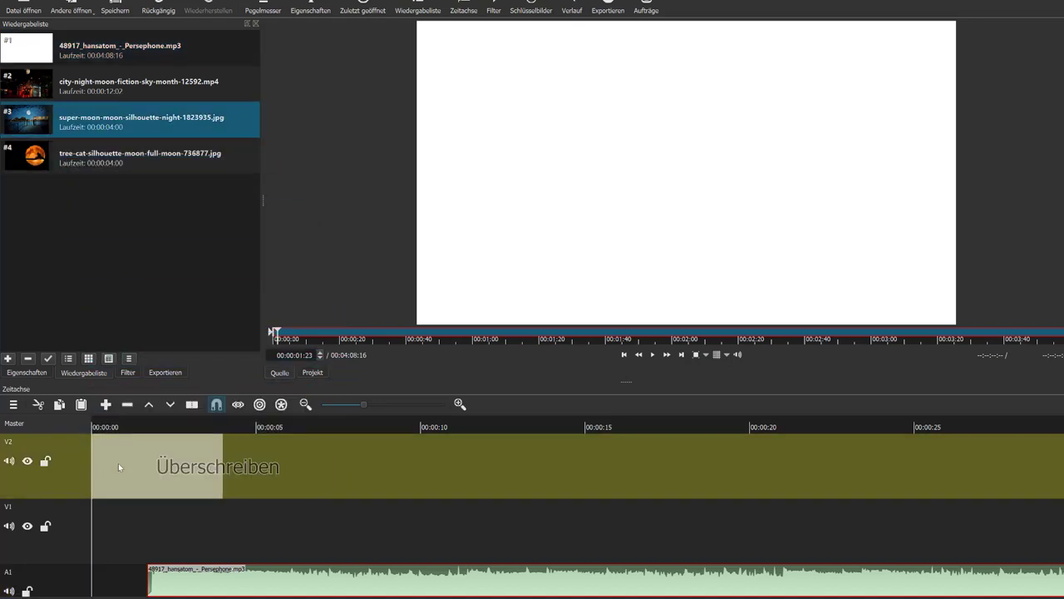
Place the city-night video on V1 directly after the super-moon photo, and the tree-cat photo on V2 where the video ends.
{"action": "left_click", "coordinate": [33, 93]}
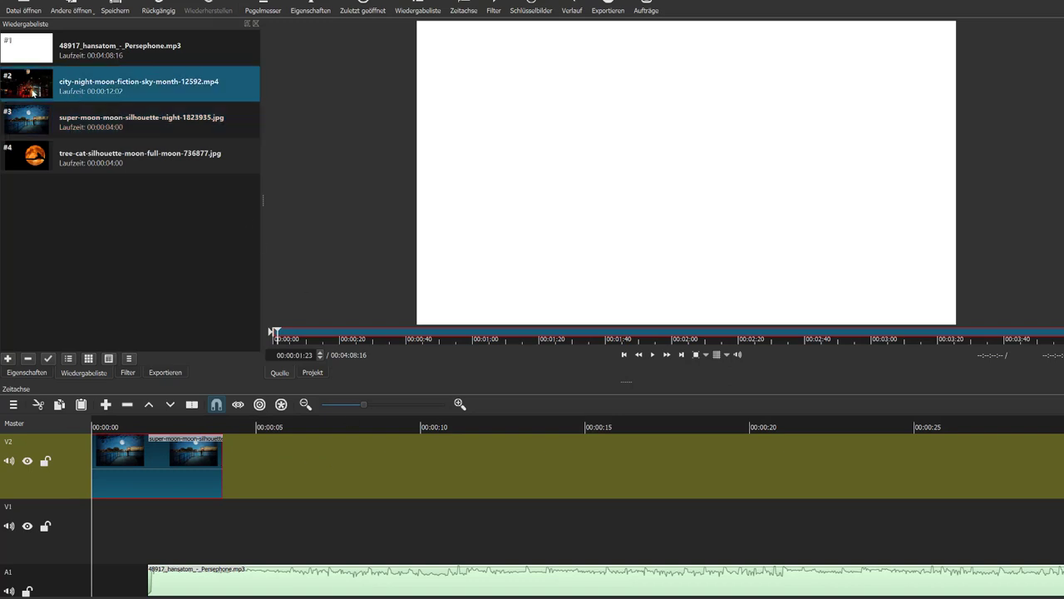
{"action": "left_click_drag", "start_coordinate": [33, 89], "coordinate": [244, 526]}
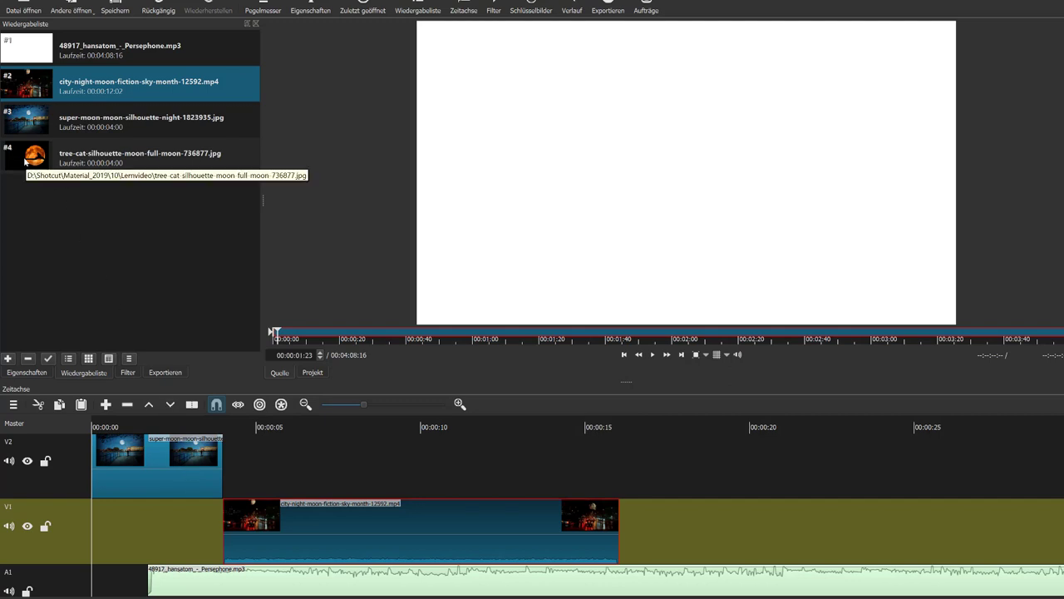
{"action": "left_click_drag", "start_coordinate": [25, 162], "coordinate": [619, 465]}
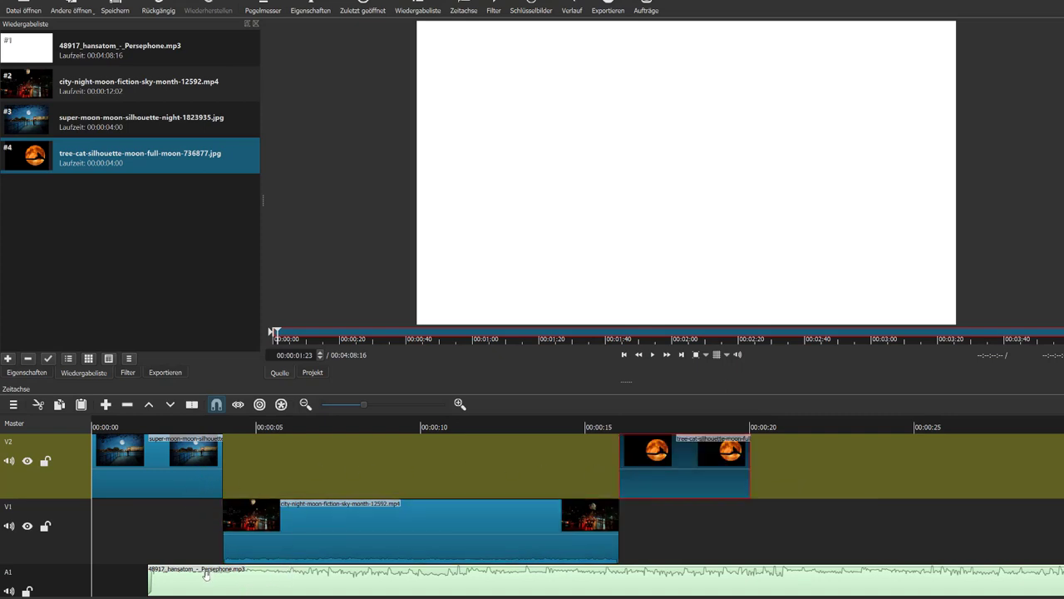
Mute tracks A1 and V1 and move the music clip to the start of the timeline.
{"action": "left_click", "coordinate": [9, 591]}
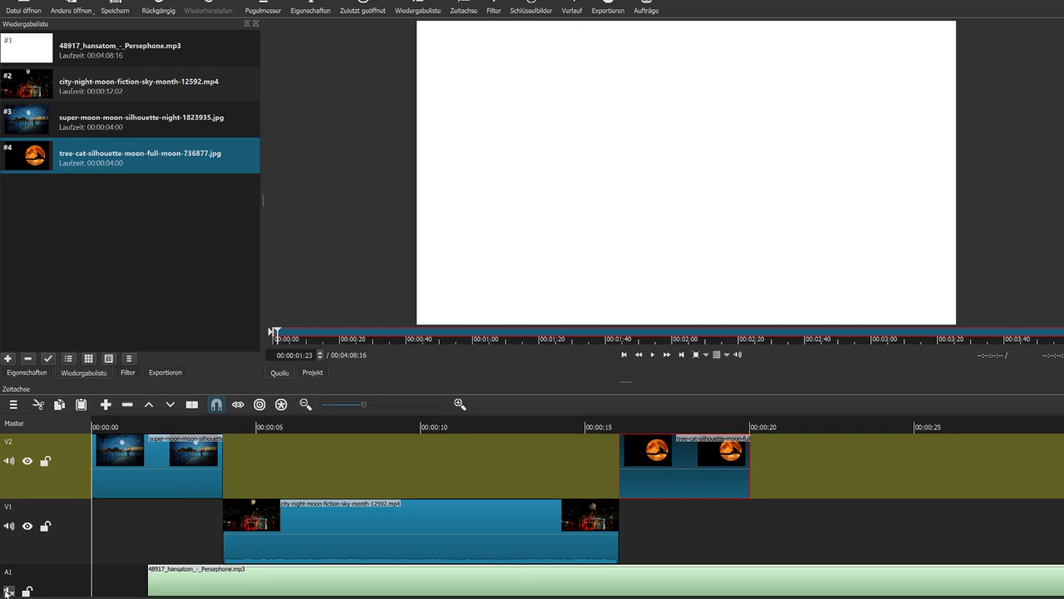
{"action": "left_click", "coordinate": [9, 526]}
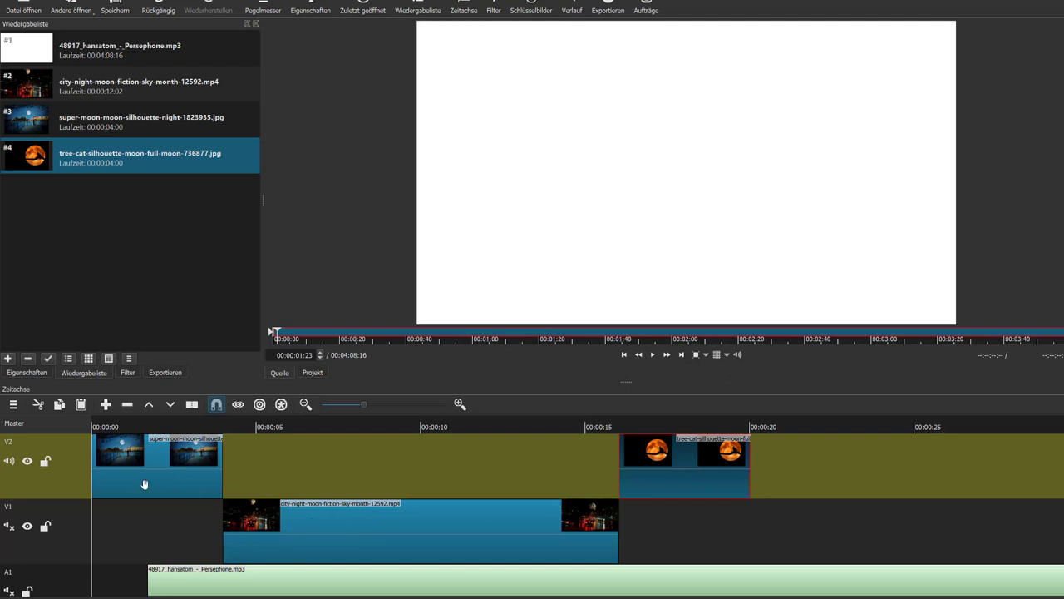
{"action": "left_click_drag", "start_coordinate": [280, 581], "coordinate": [214, 590]}
{"action": "left_click_drag", "start_coordinate": [180, 534], "coordinate": [179, 533]}
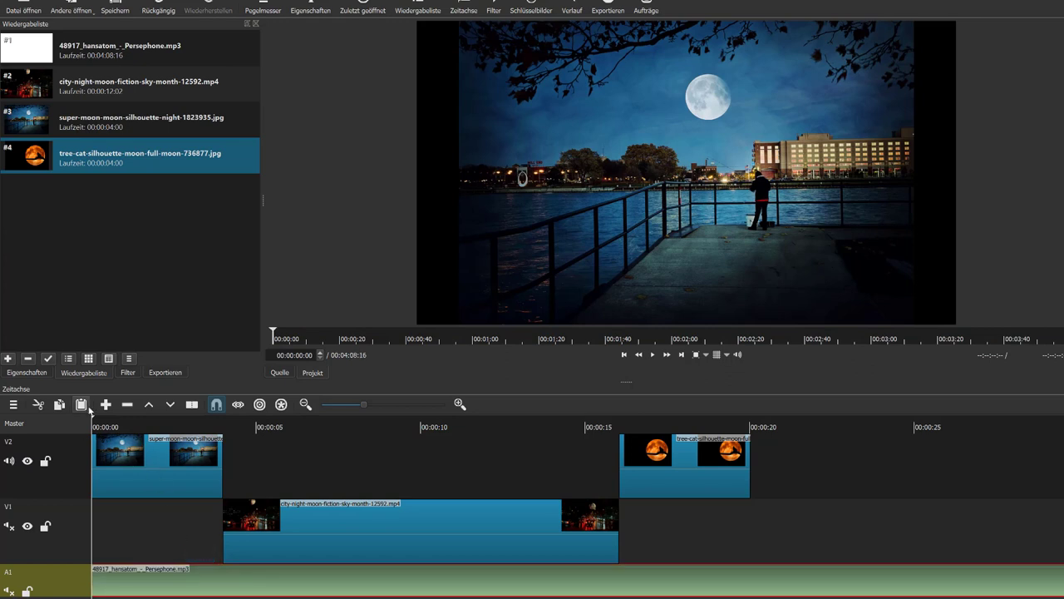
Split the super-moon photo on V2 at about 00:00:01:38.
{"action": "left_click", "coordinate": [151, 425]}
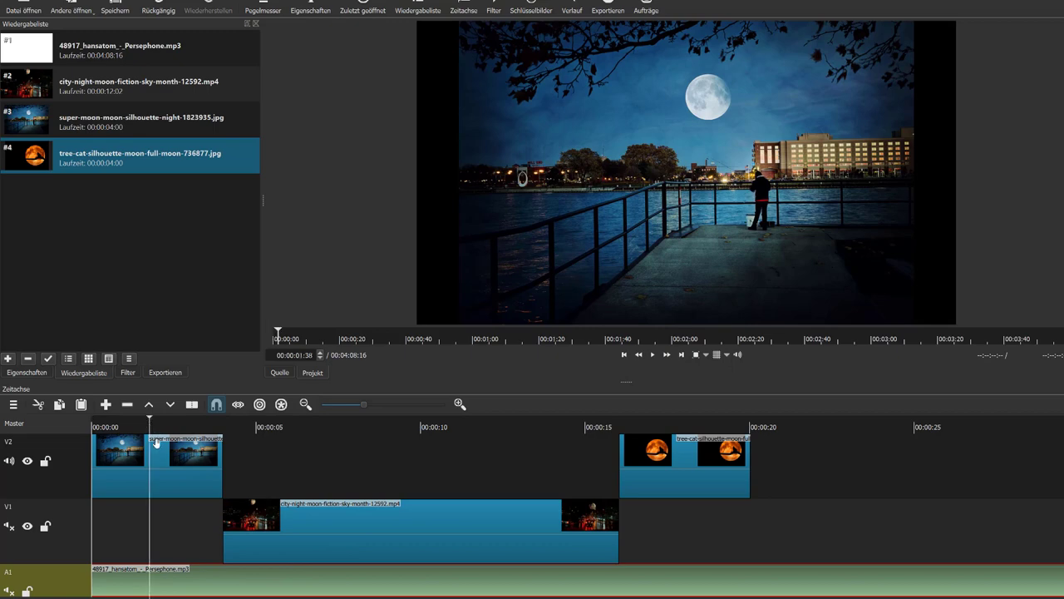
{"action": "left_click", "coordinate": [151, 455]}
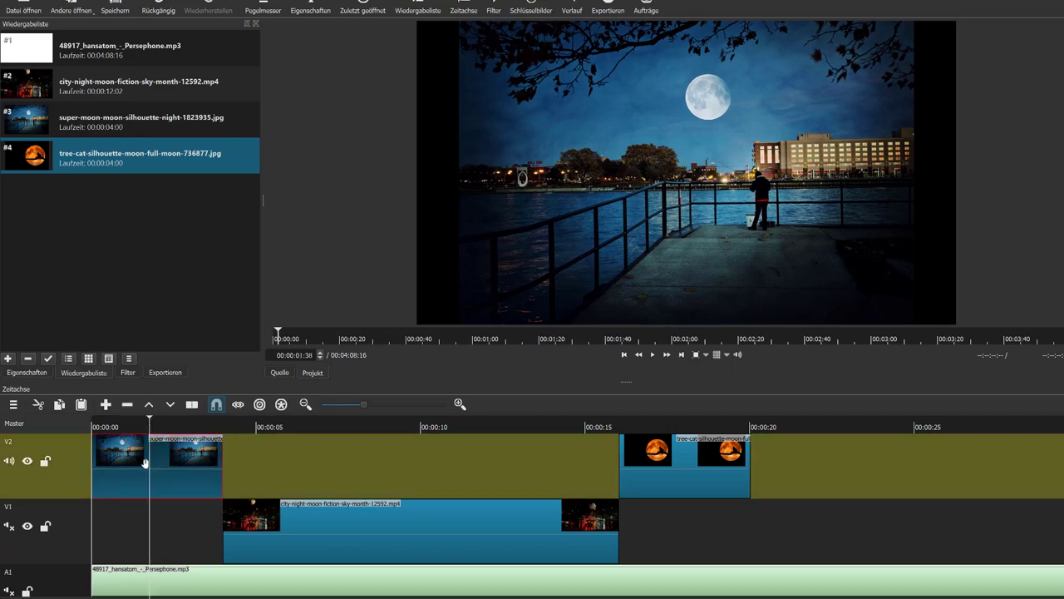
{"action": "left_click", "coordinate": [192, 404]}
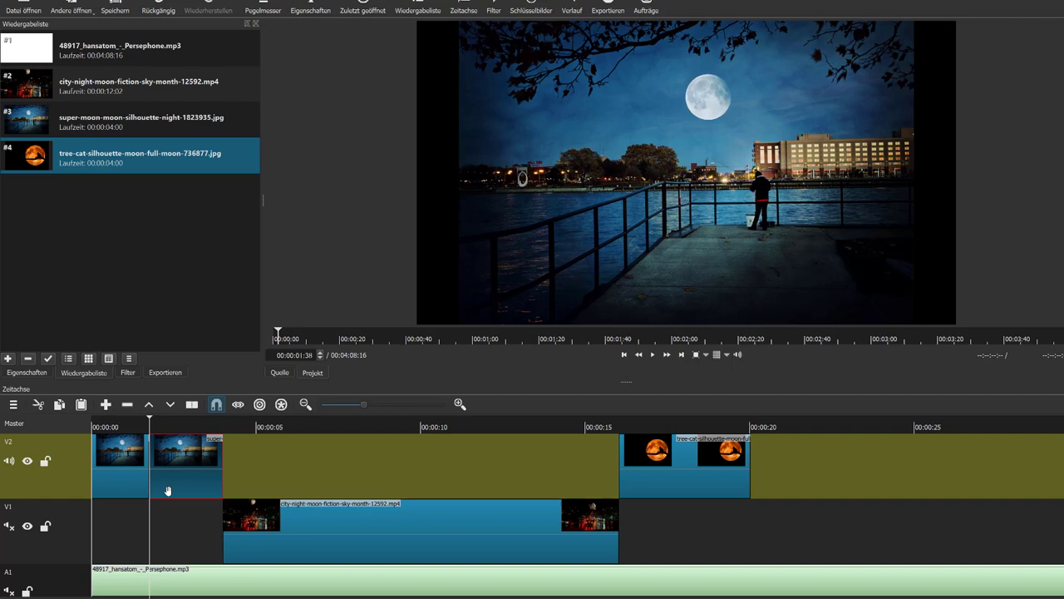
Apply the video filter "Text: Einfach" to the first part of the split super-moon photo.
{"action": "left_click", "coordinate": [119, 427]}
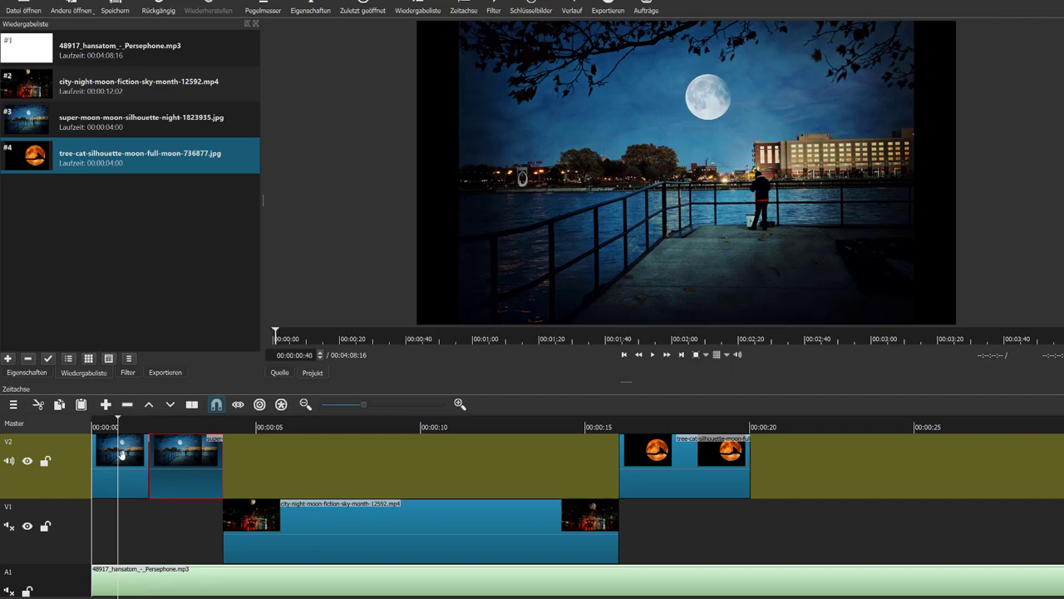
{"action": "left_click", "coordinate": [121, 453]}
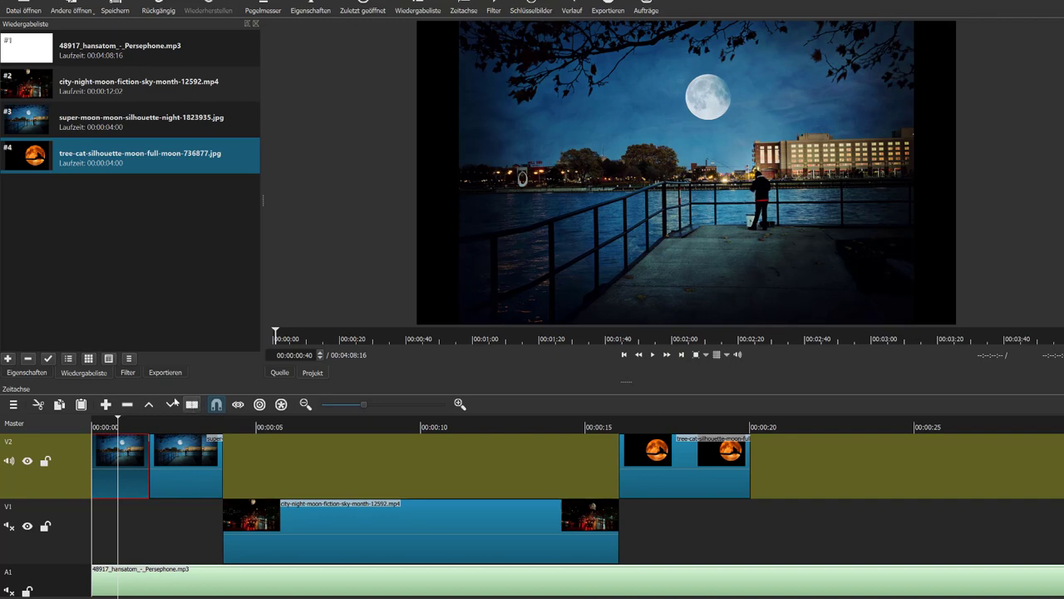
{"action": "left_click", "coordinate": [127, 373]}
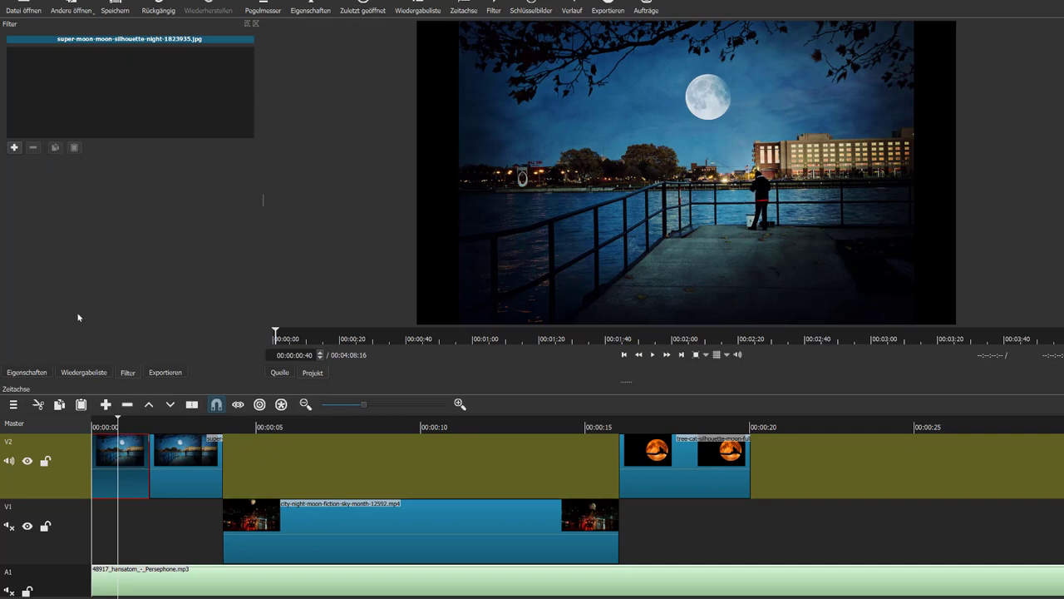
{"action": "left_click", "coordinate": [14, 148]}
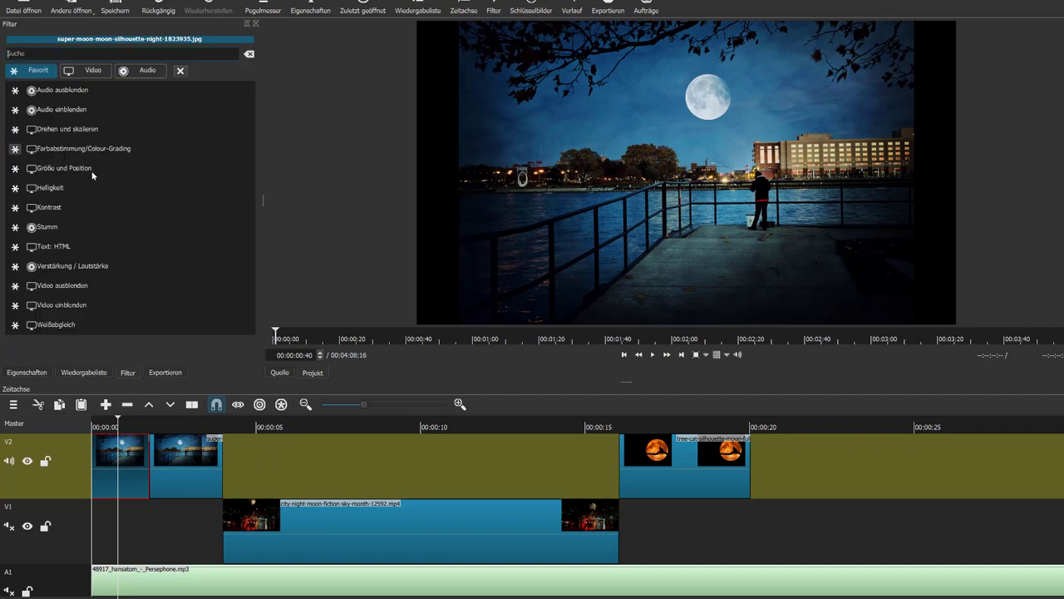
{"action": "left_click", "coordinate": [89, 76]}
{"action": "scroll", "coordinate": [117, 213], "scroll_direction": "down", "scroll_amount": 10}
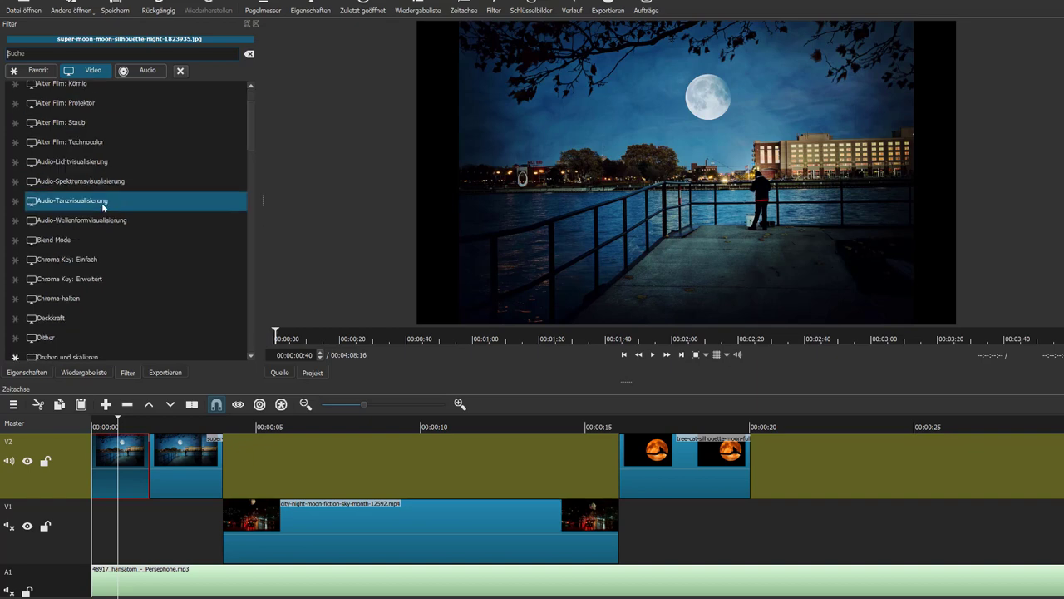
{"action": "scroll", "coordinate": [116, 213], "scroll_direction": "down", "scroll_amount": 7}
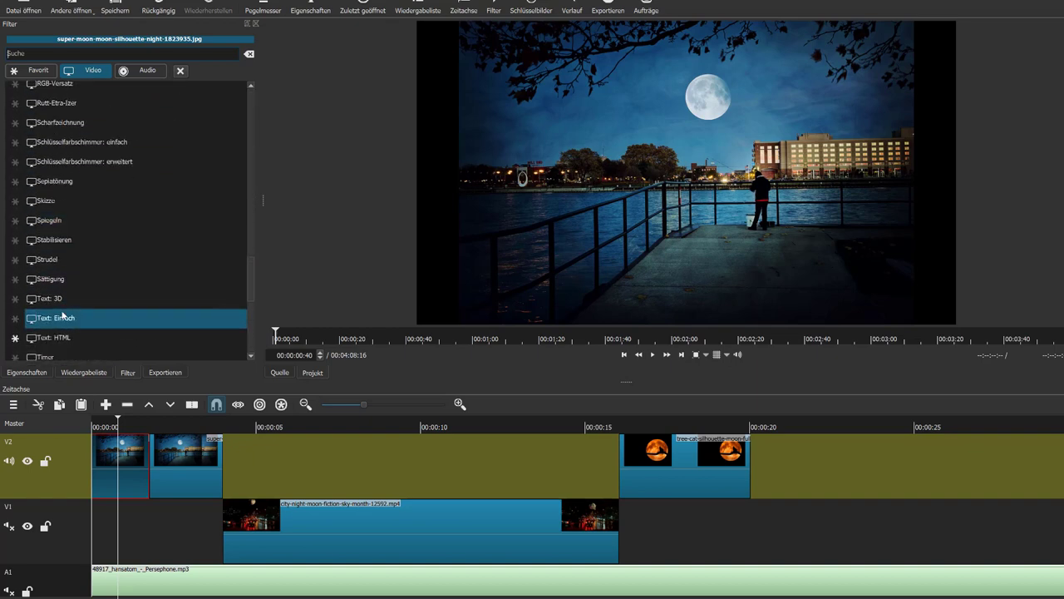
{"action": "left_click", "coordinate": [63, 316]}
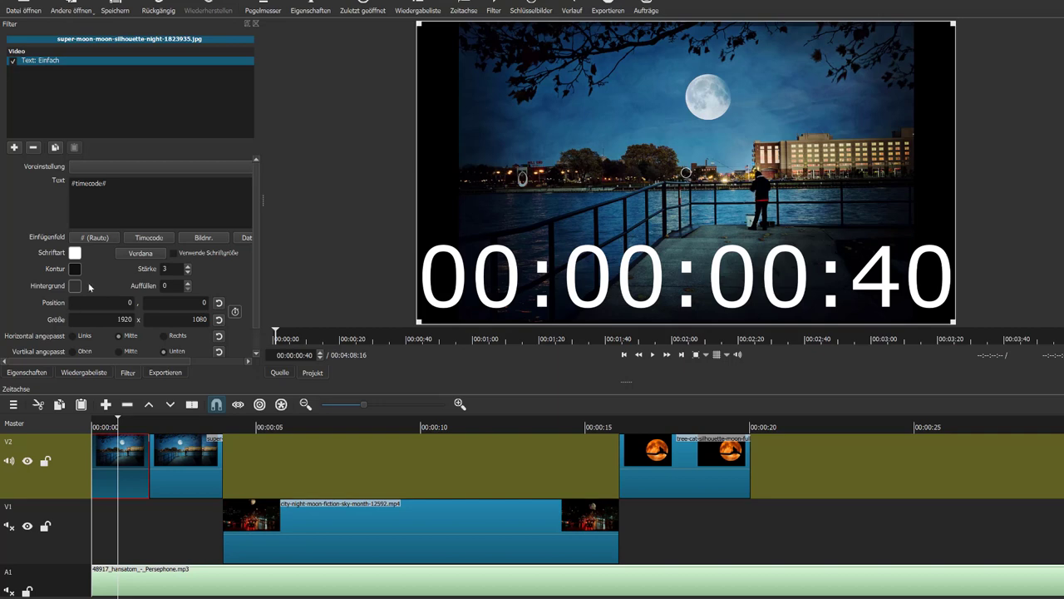
Replace the filter's text with "Videoclip spiegeln und wellenförmig verzerren", breaking the line after "und".
{"action": "triple_click", "coordinate": [124, 180]}
{"action": "type", "text": "Videoclip spiegeln und wellenförmig verzerren"}
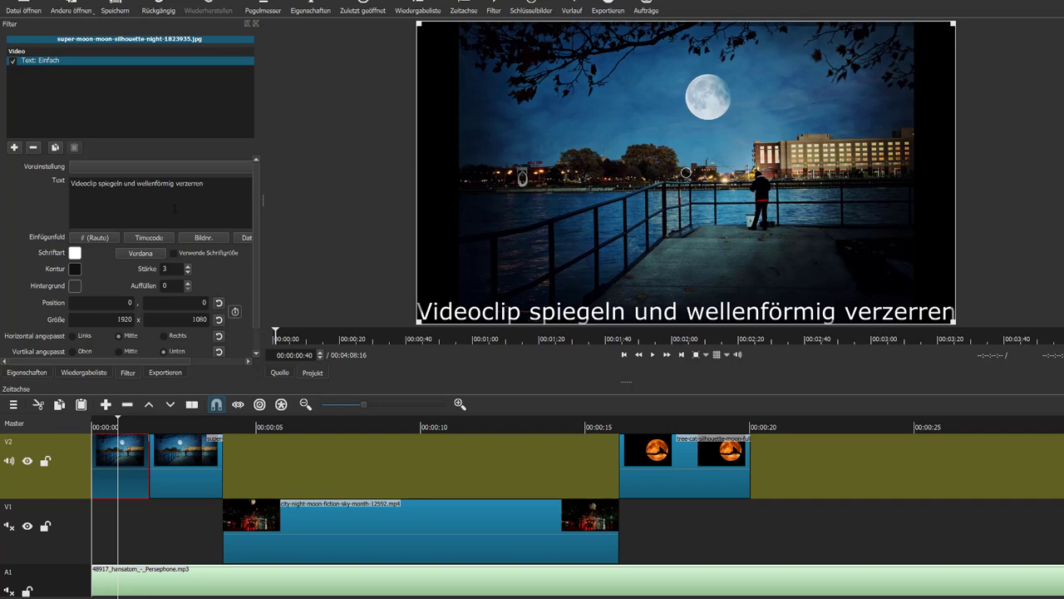
{"action": "key", "text": "Return"}
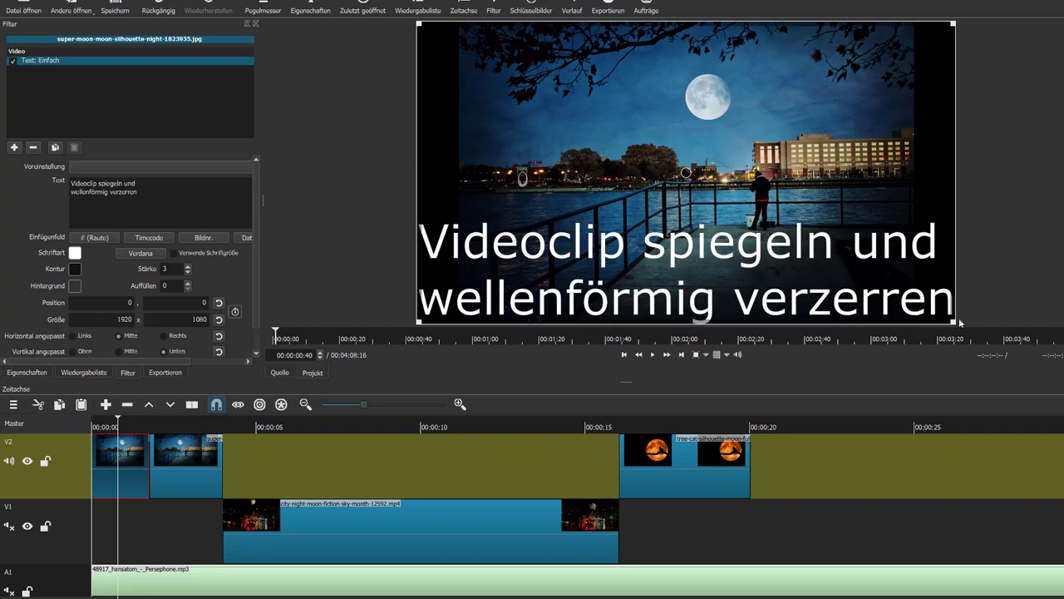
Shrink the title's text box to about 1377 x 735 and place it at about 167, 246 within the photo.
{"action": "left_click_drag", "start_coordinate": [953, 321], "coordinate": [801, 224]}
{"action": "left_click_drag", "start_coordinate": [612, 123], "coordinate": [660, 190]}
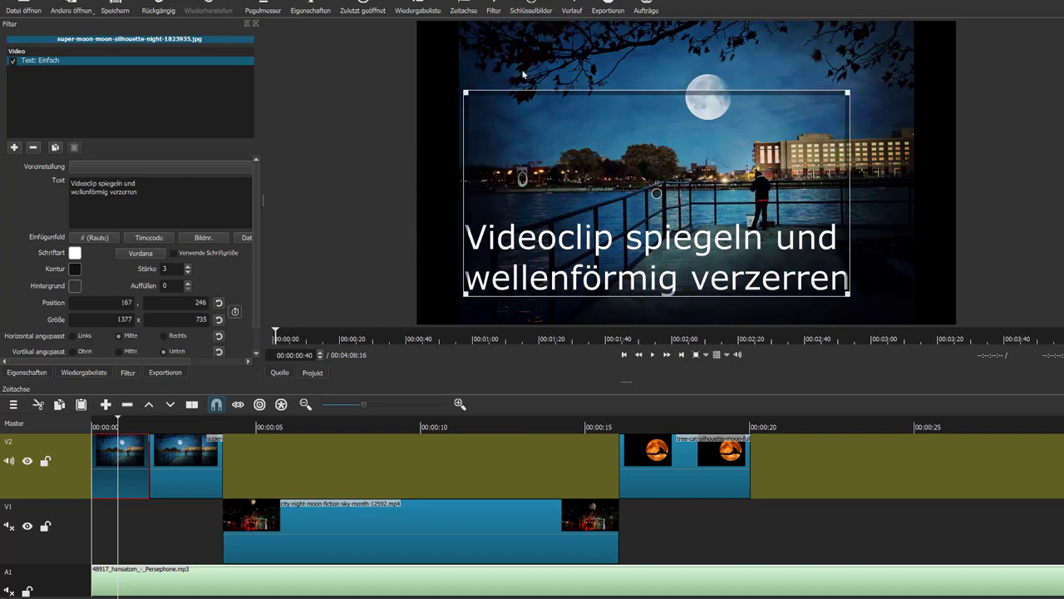
{"action": "left_click", "coordinate": [102, 420]}
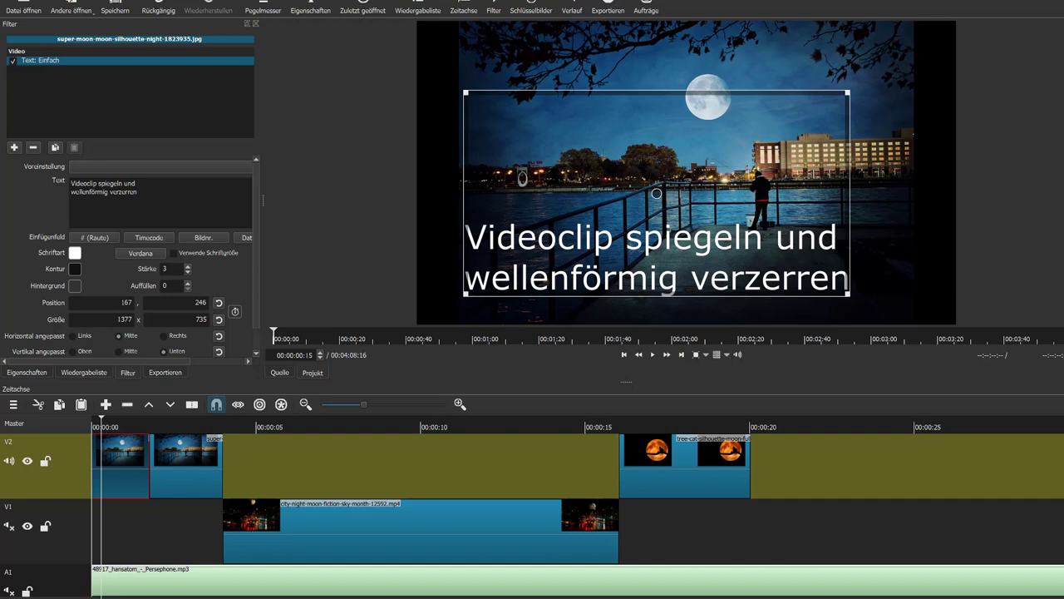
Apply the video filter "Spiegeln" to the second part of the split super-moon photo on V2.
{"action": "left_click", "coordinate": [192, 461]}
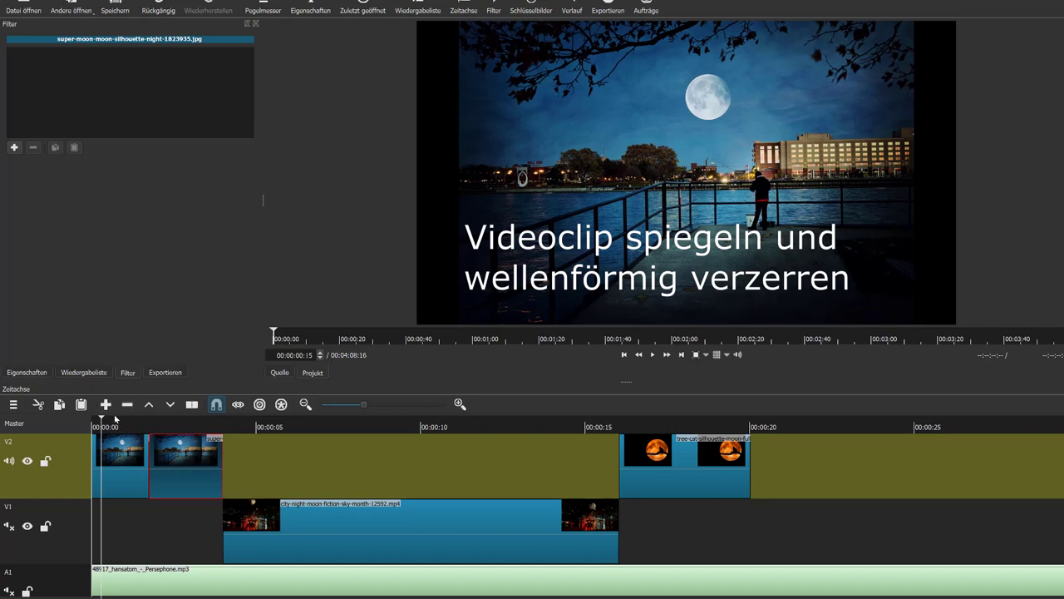
{"action": "left_click", "coordinate": [13, 151]}
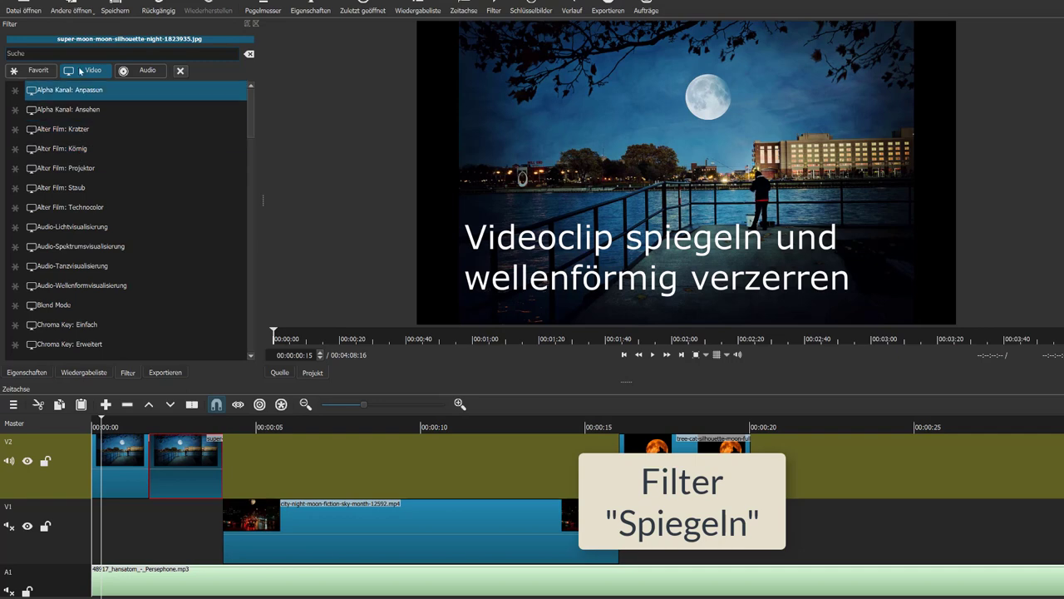
{"action": "scroll", "coordinate": [99, 208], "scroll_direction": "down", "scroll_amount": 2}
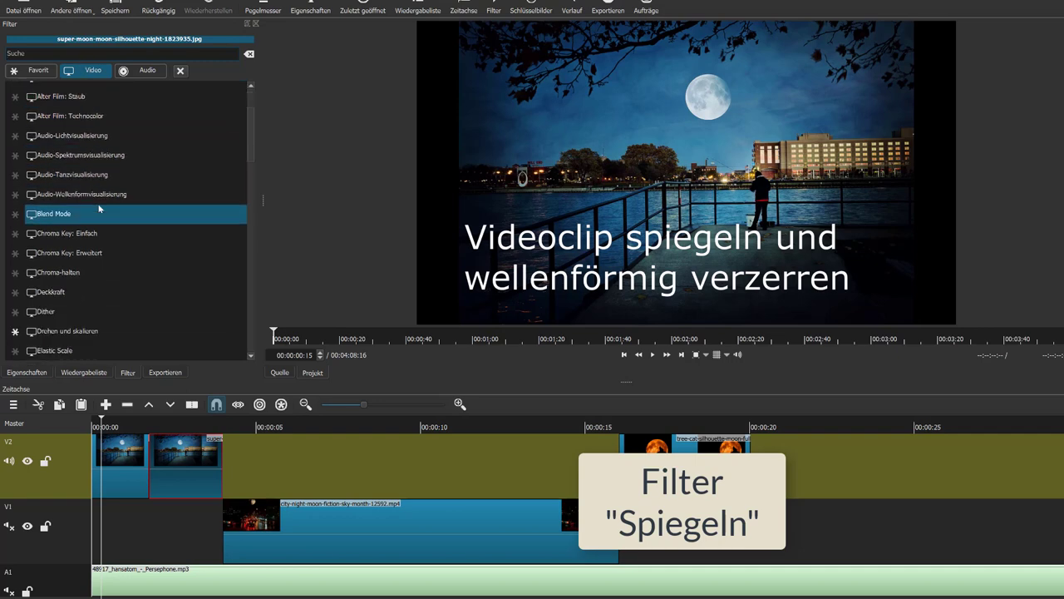
{"action": "scroll", "coordinate": [99, 208], "scroll_direction": "down", "scroll_amount": 8}
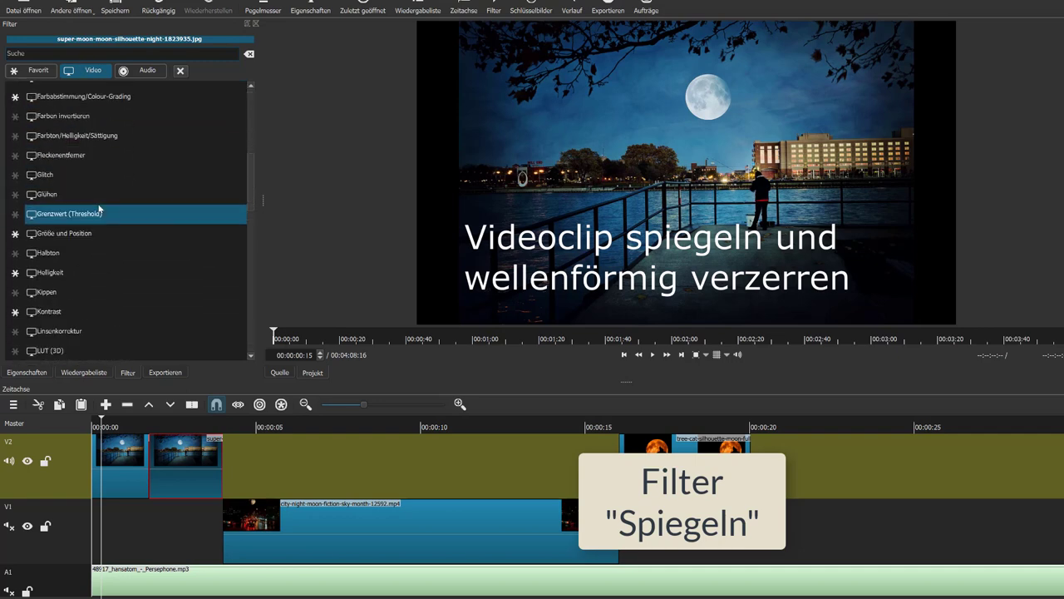
{"action": "scroll", "coordinate": [99, 208], "scroll_direction": "down", "scroll_amount": 6}
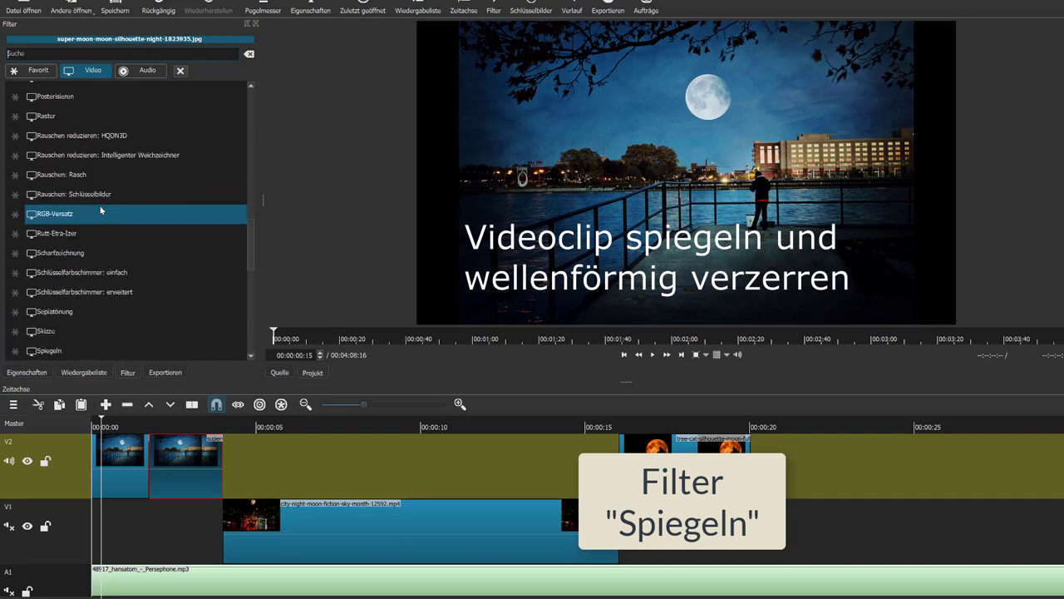
{"action": "left_click", "coordinate": [54, 339]}
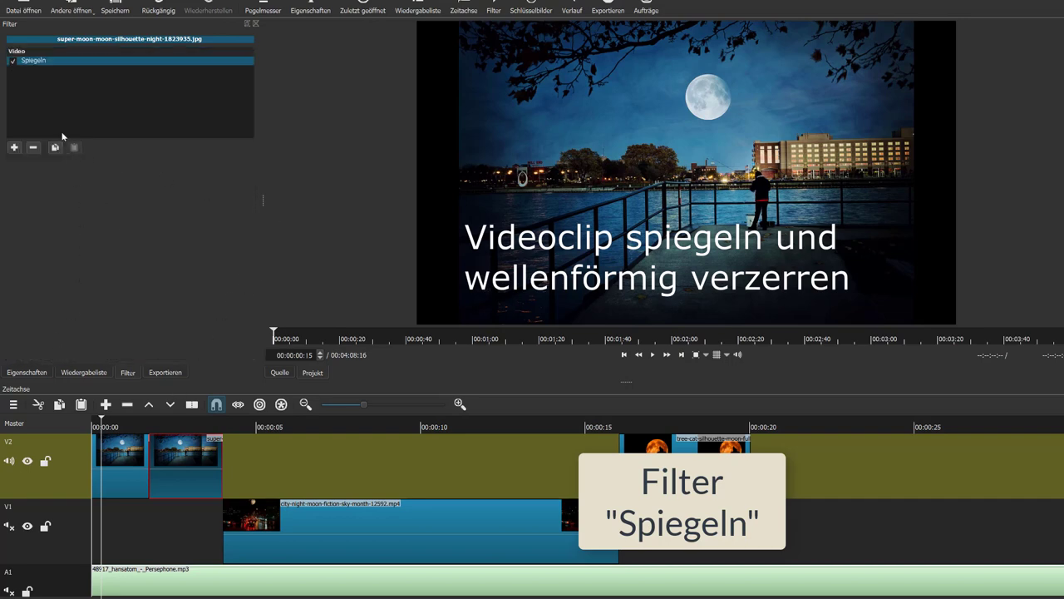
Play the cut between the two super-moon photo parts and compare the titled part with the mirrored one.
{"action": "left_click", "coordinate": [123, 425]}
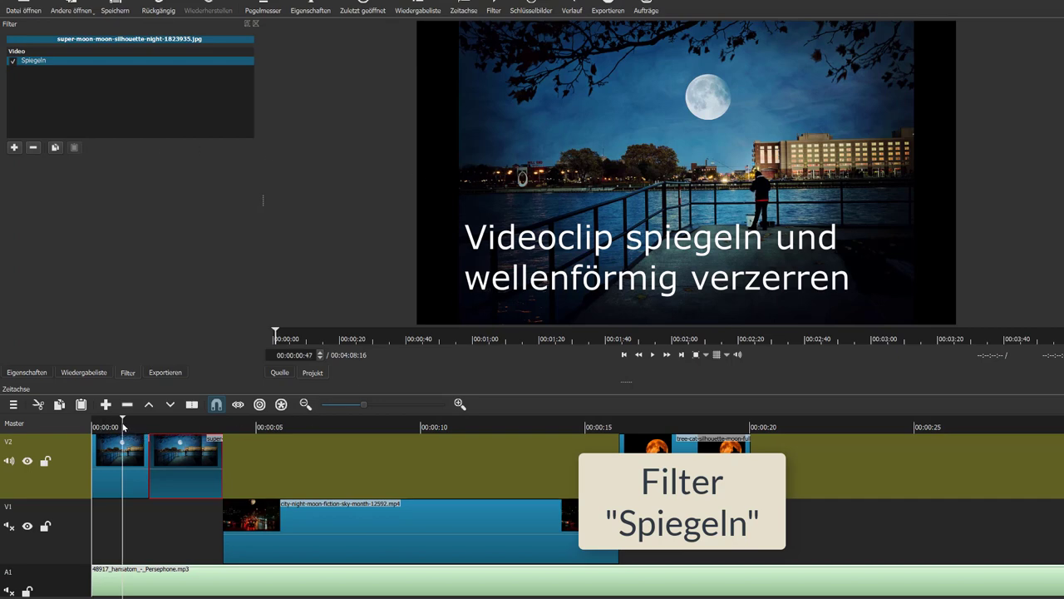
{"action": "left_click", "coordinate": [656, 358]}
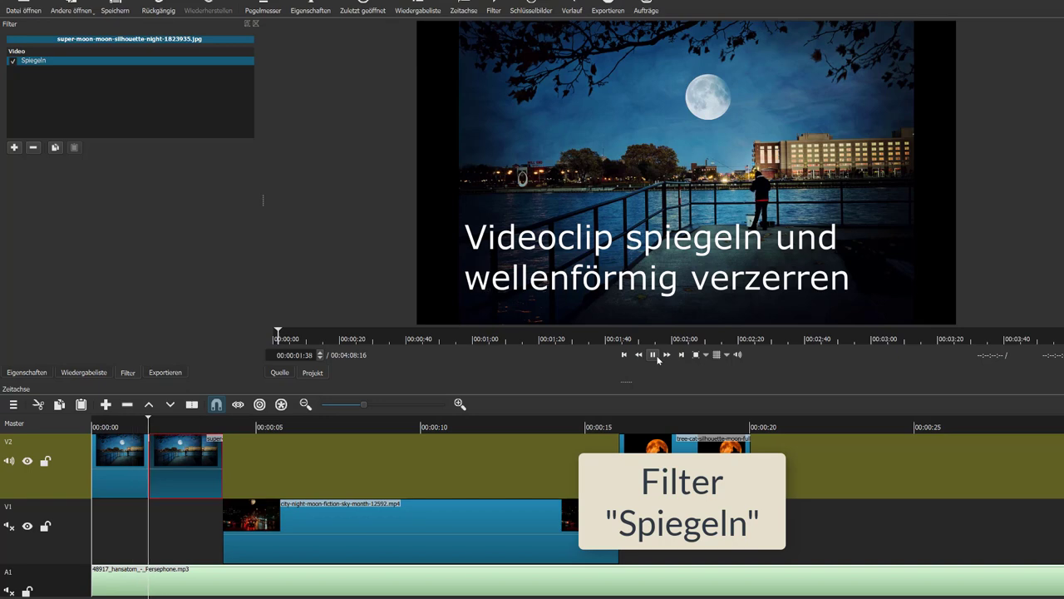
{"action": "left_click", "coordinate": [654, 356]}
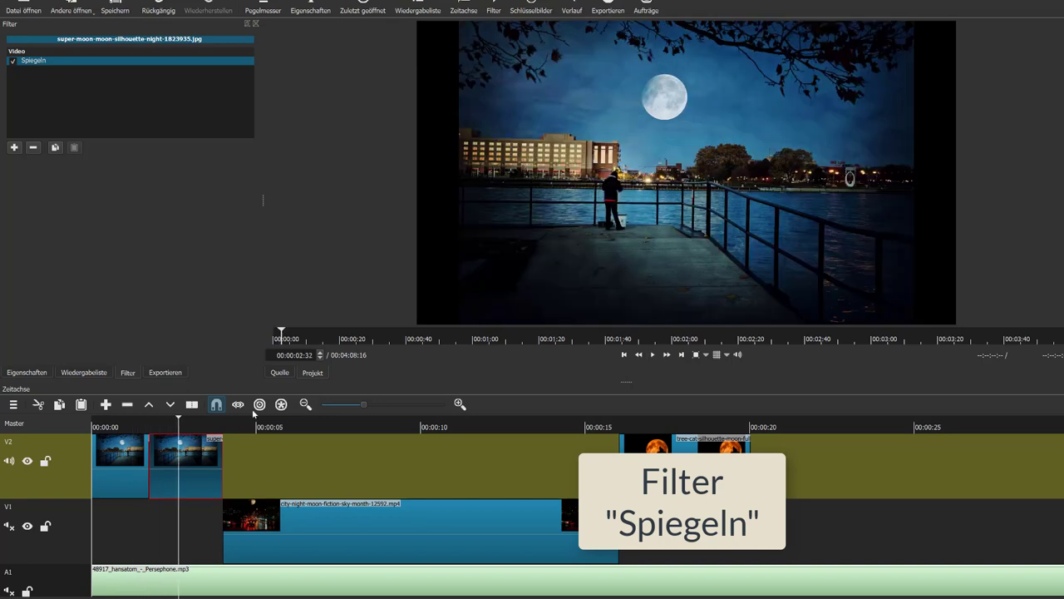
{"action": "left_click", "coordinate": [121, 429]}
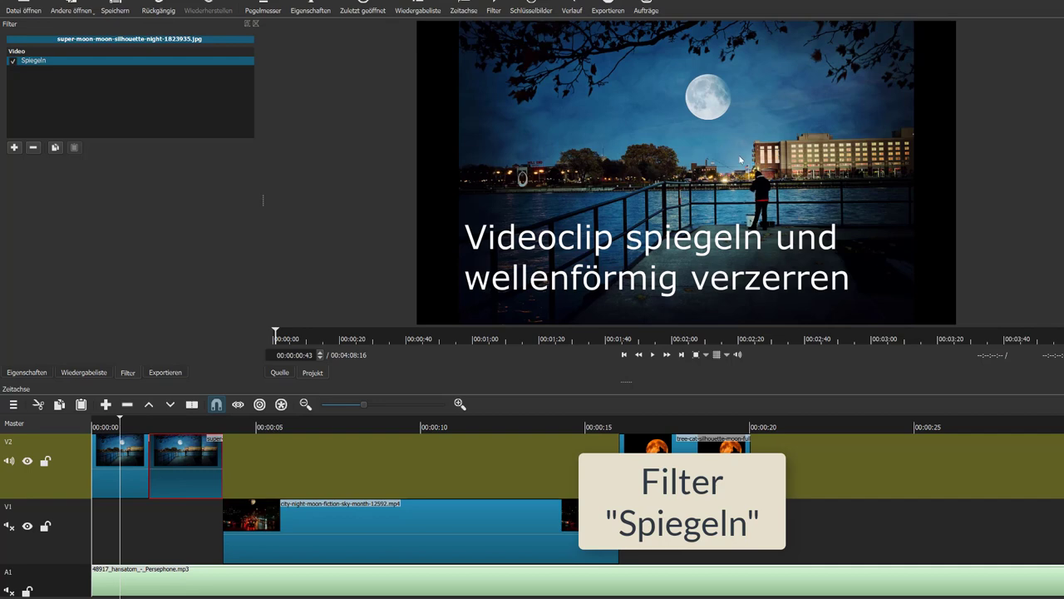
{"action": "left_click", "coordinate": [182, 427]}
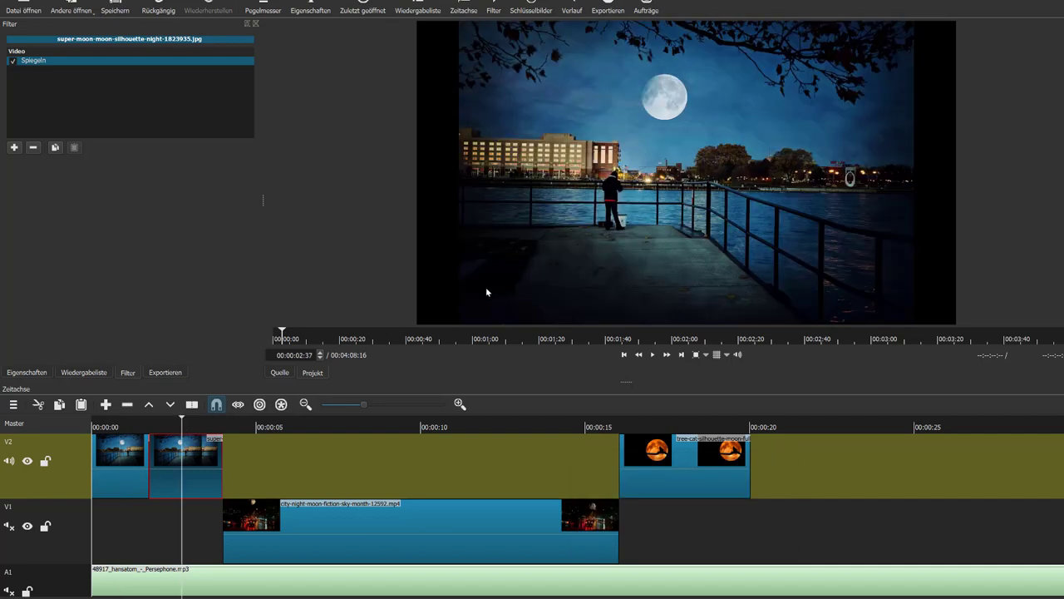
Split the city-night video clip on V1 at about 00:00:09:36.
{"action": "left_click", "coordinate": [374, 523]}
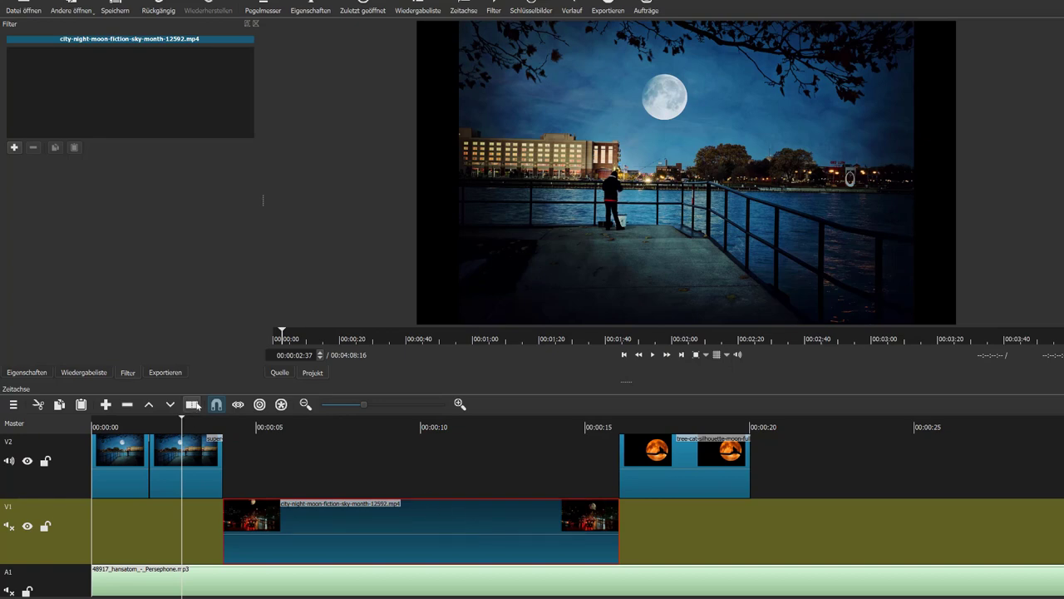
{"action": "left_click", "coordinate": [411, 425]}
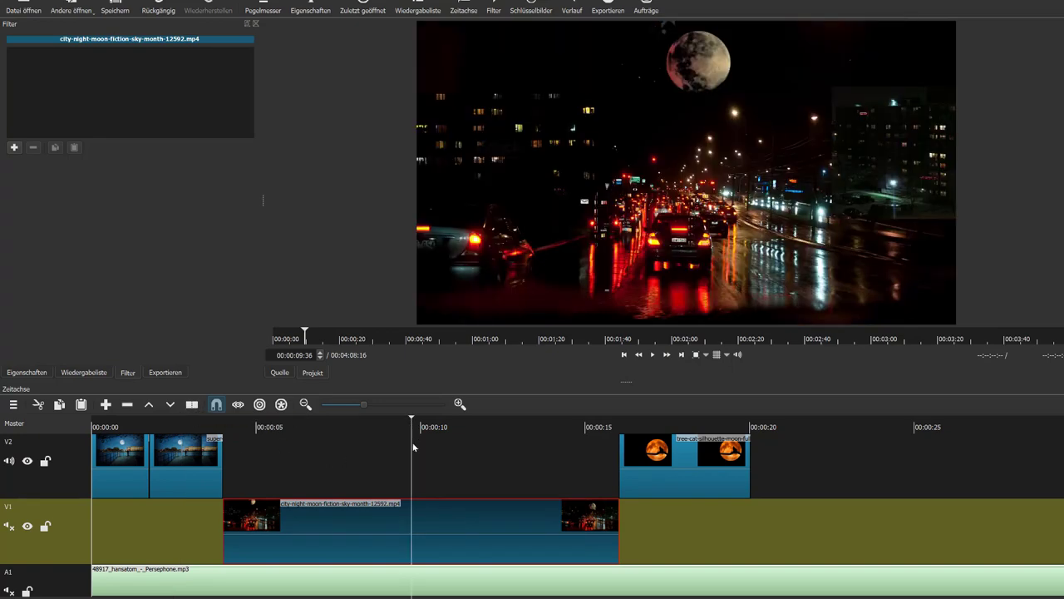
{"action": "left_click", "coordinate": [193, 404]}
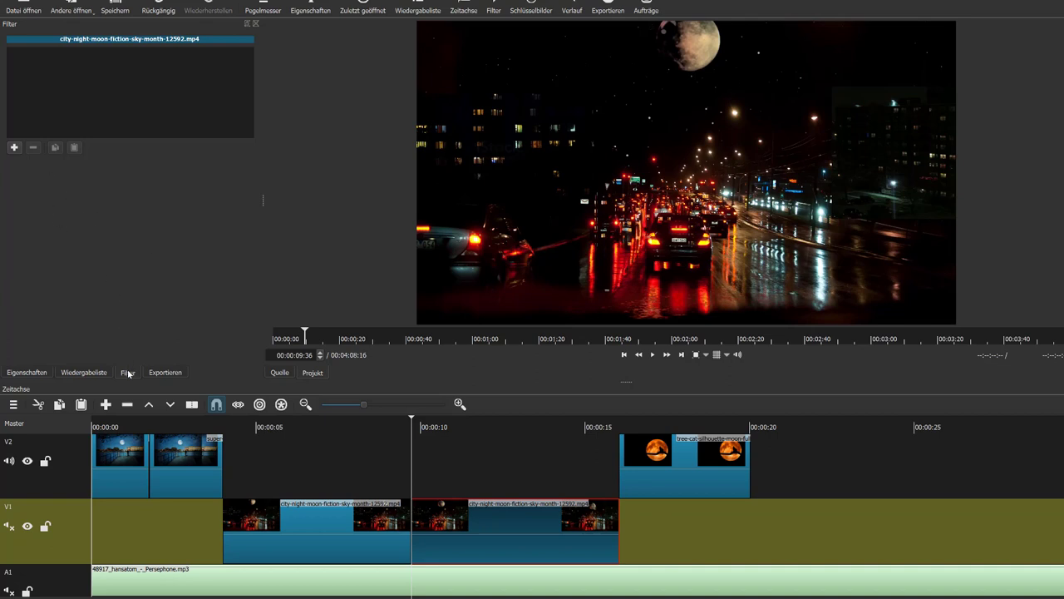
Apply the video filter "Spiegeln" to the second part of the split city-night clip.
{"action": "left_click", "coordinate": [13, 149]}
{"action": "scroll", "coordinate": [118, 255], "scroll_direction": "down", "scroll_amount": 6}
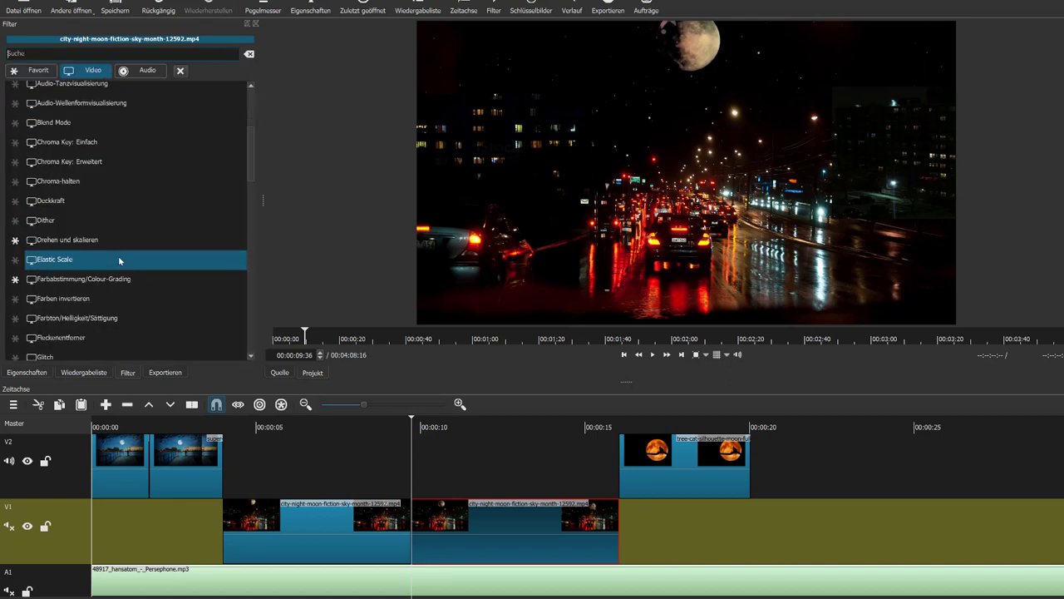
{"action": "scroll", "coordinate": [115, 255], "scroll_direction": "down", "scroll_amount": 5}
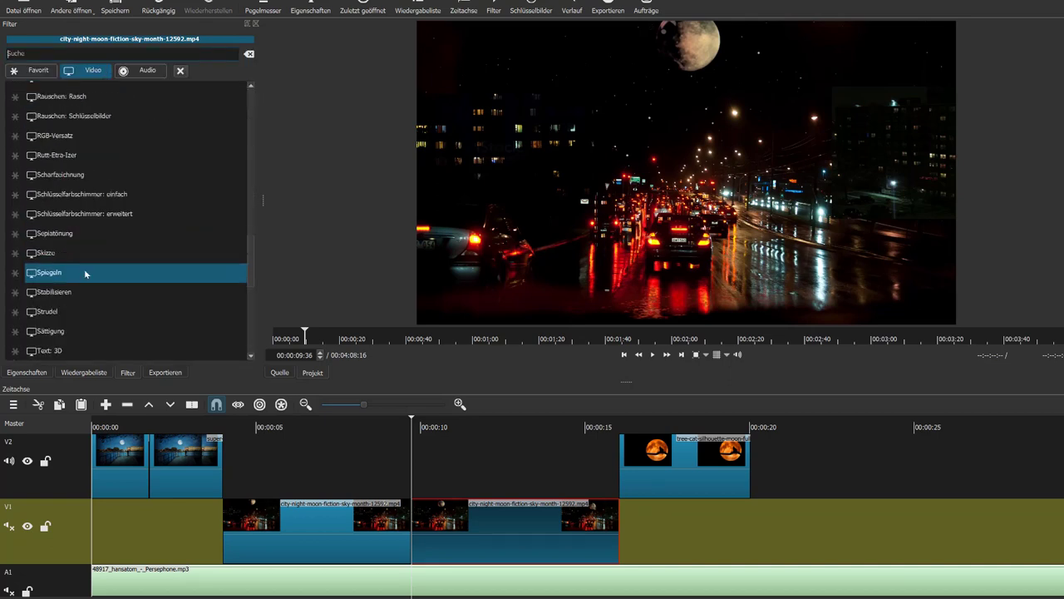
{"action": "scroll", "coordinate": [84, 268], "scroll_direction": "down", "scroll_amount": 1}
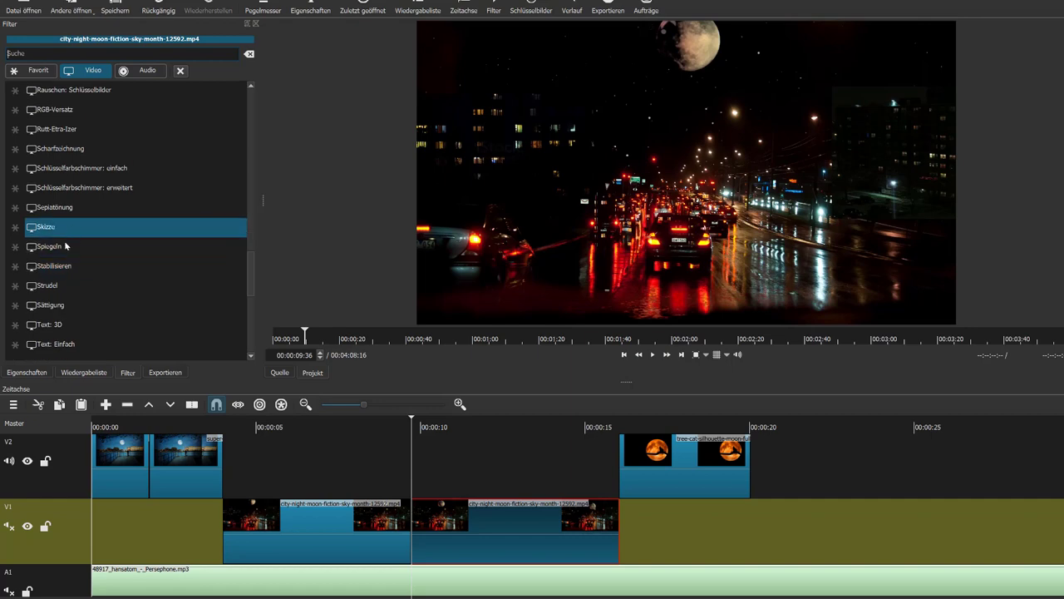
{"action": "left_click", "coordinate": [64, 245]}
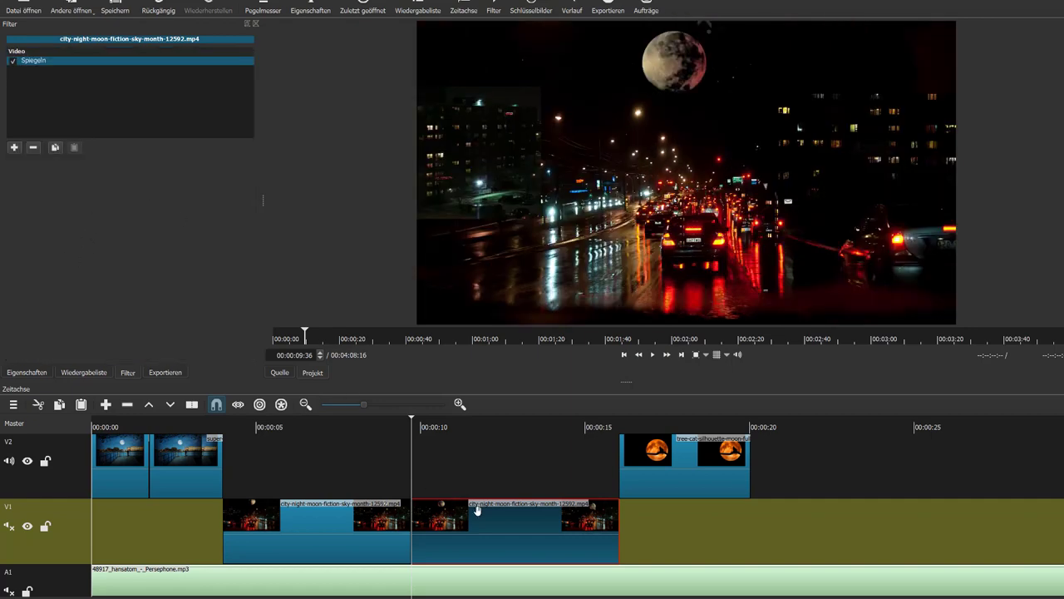
Play back the city-night clip across its split to check the mirrored second part.
{"action": "left_click", "coordinate": [340, 419]}
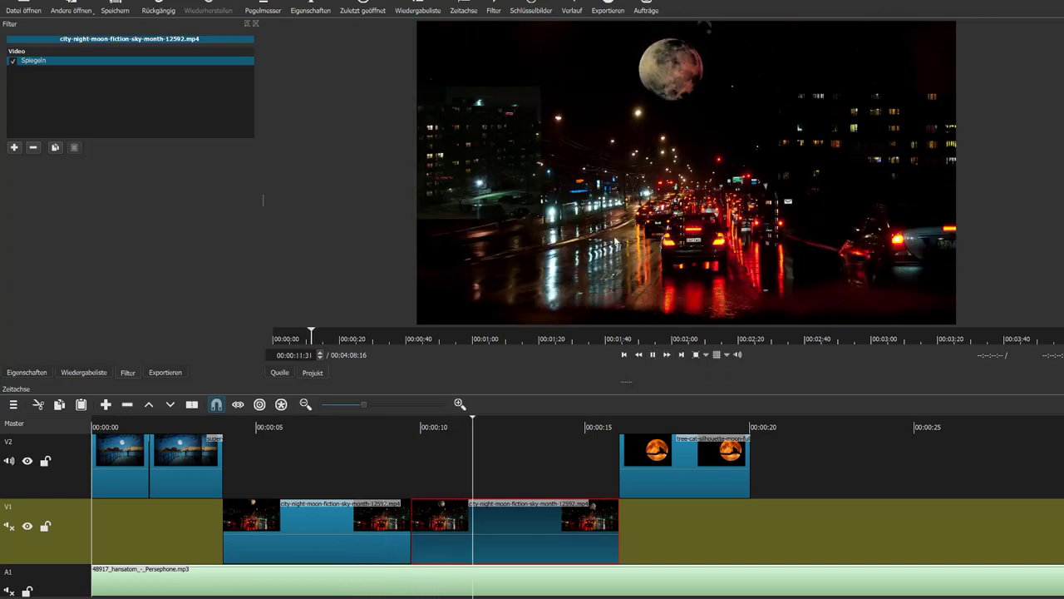
{"action": "left_click", "coordinate": [681, 355]}
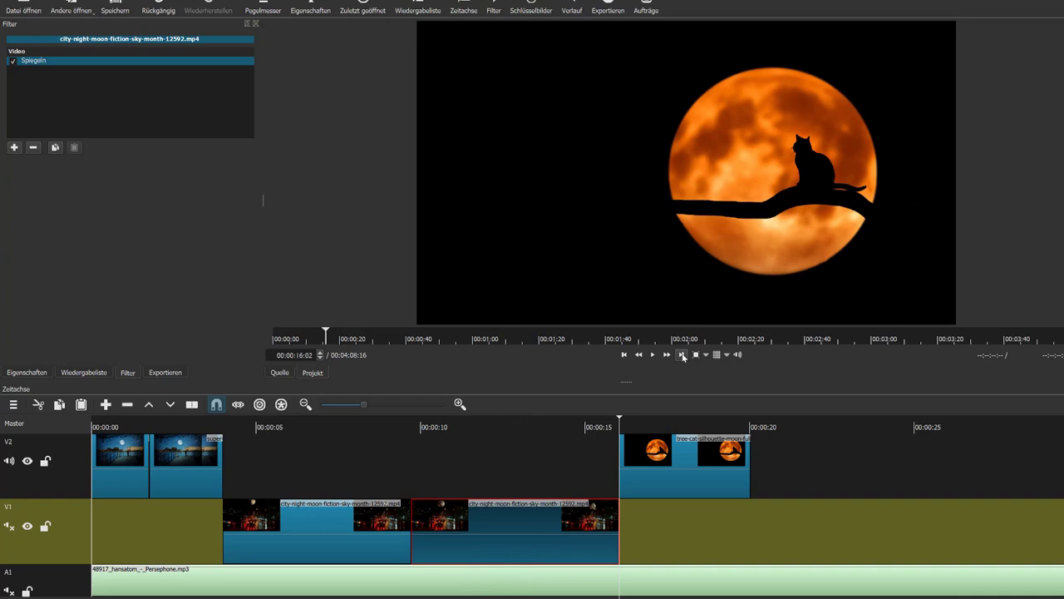
{"action": "left_click", "coordinate": [479, 423]}
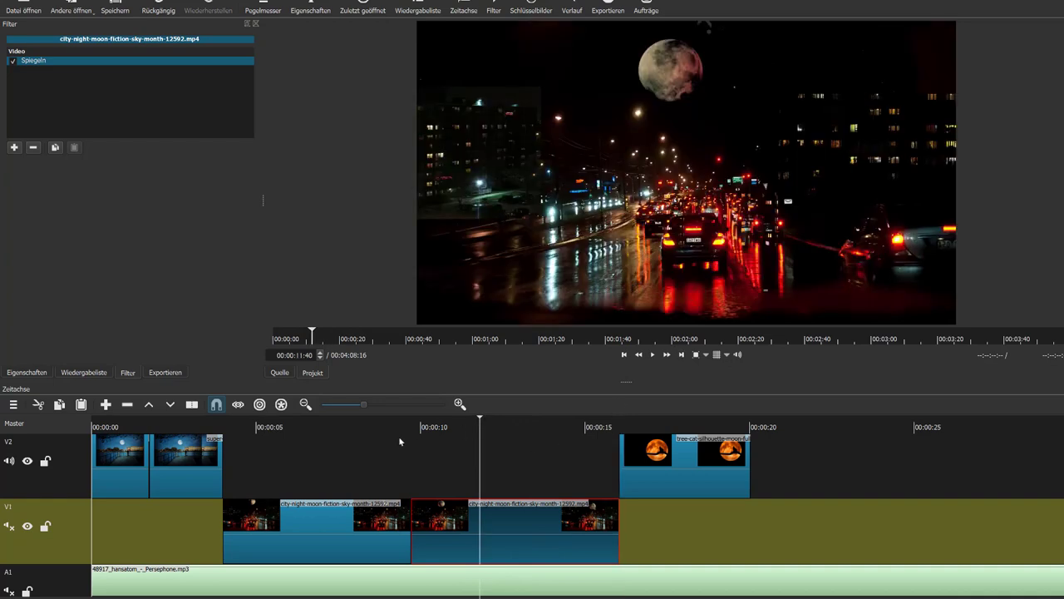
Apply the video filter "Welle" to the first part of the split city-night clip on V1.
{"action": "left_click", "coordinate": [306, 428]}
{"action": "left_click", "coordinate": [318, 515]}
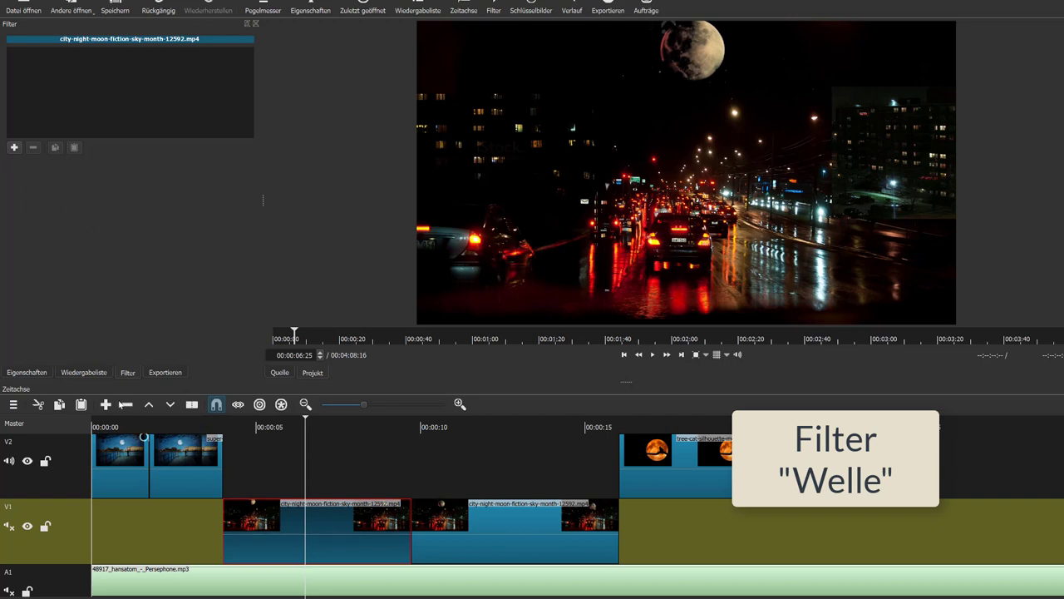
{"action": "left_click", "coordinate": [13, 147]}
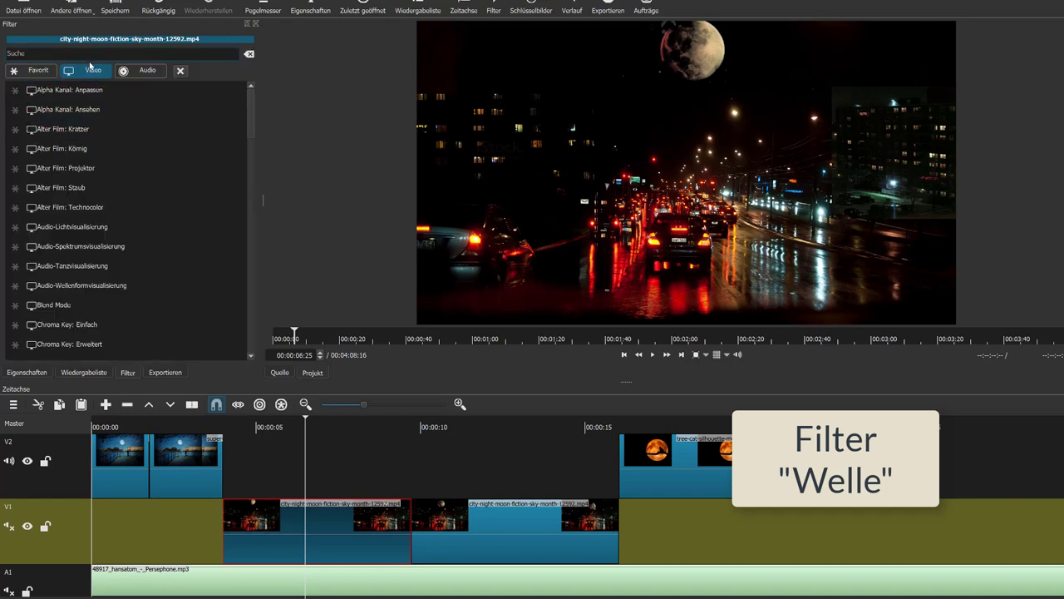
{"action": "scroll", "coordinate": [84, 199], "scroll_direction": "down", "scroll_amount": 5}
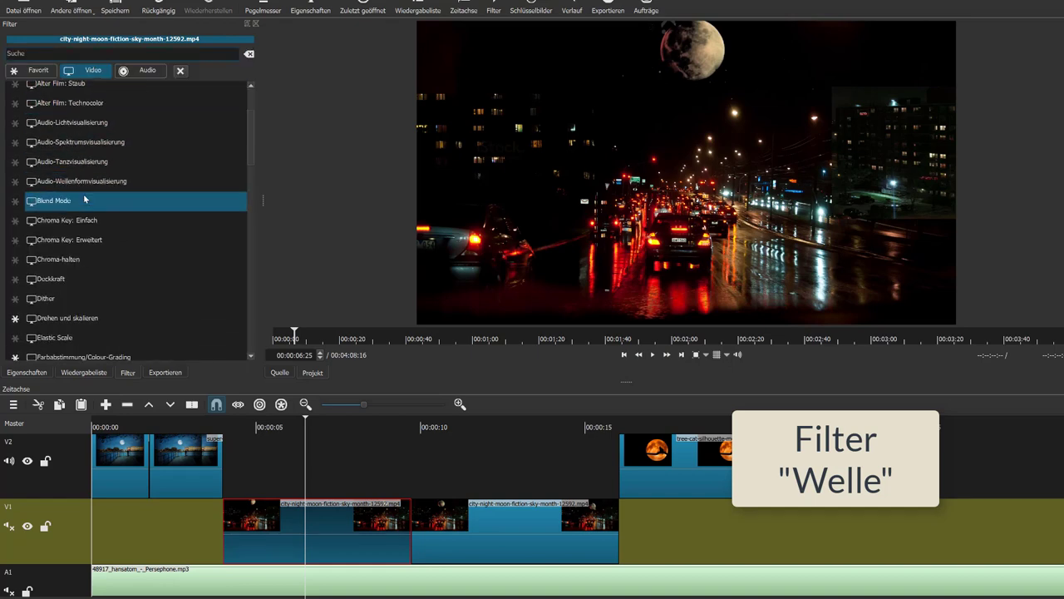
{"action": "scroll", "coordinate": [84, 200], "scroll_direction": "down", "scroll_amount": 3}
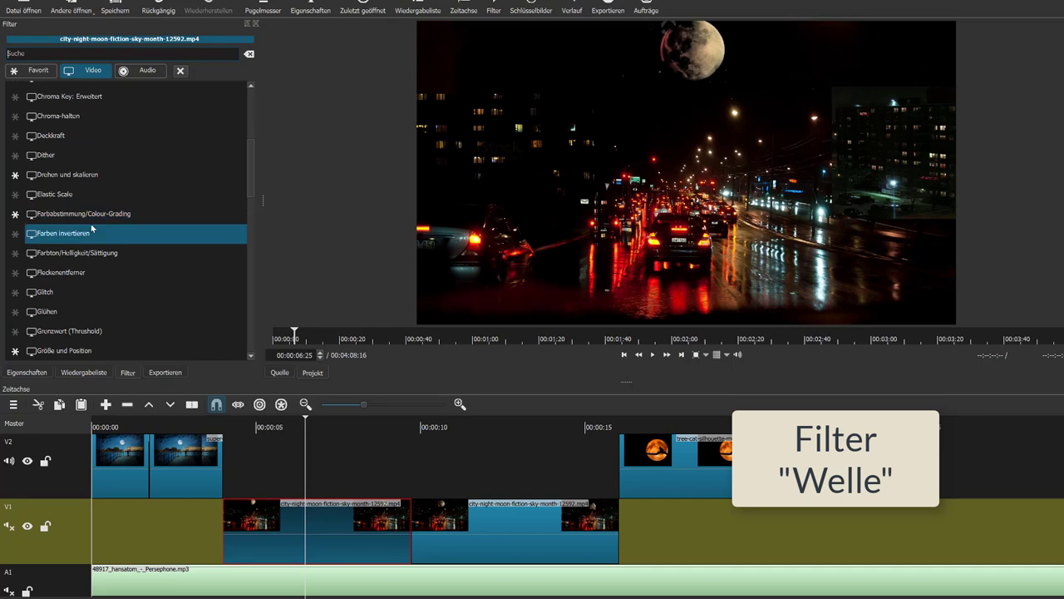
{"action": "scroll", "coordinate": [91, 228], "scroll_direction": "down", "scroll_amount": 10}
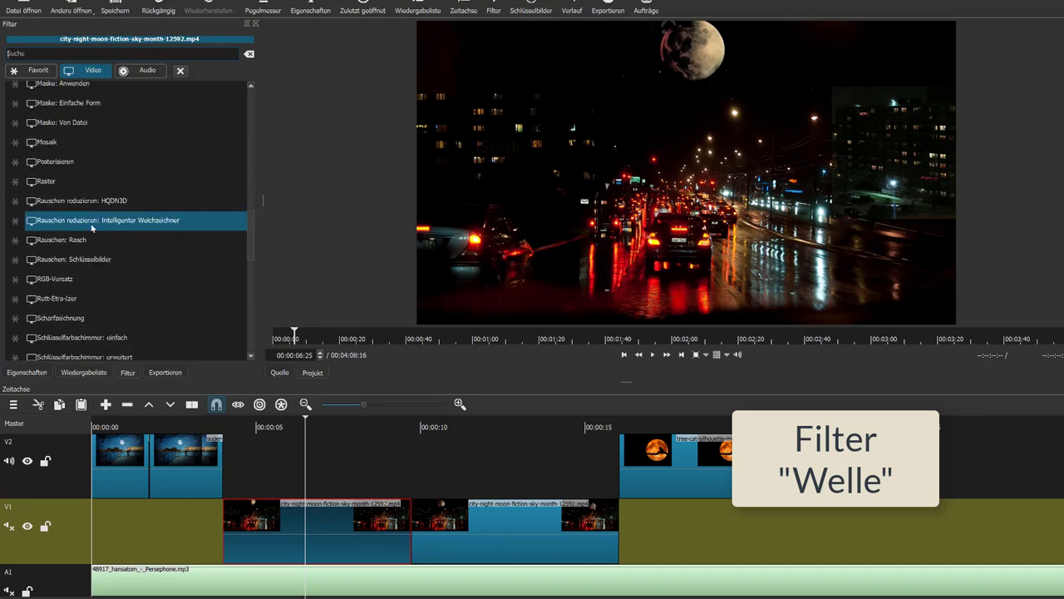
{"action": "scroll", "coordinate": [91, 228], "scroll_direction": "down", "scroll_amount": 7}
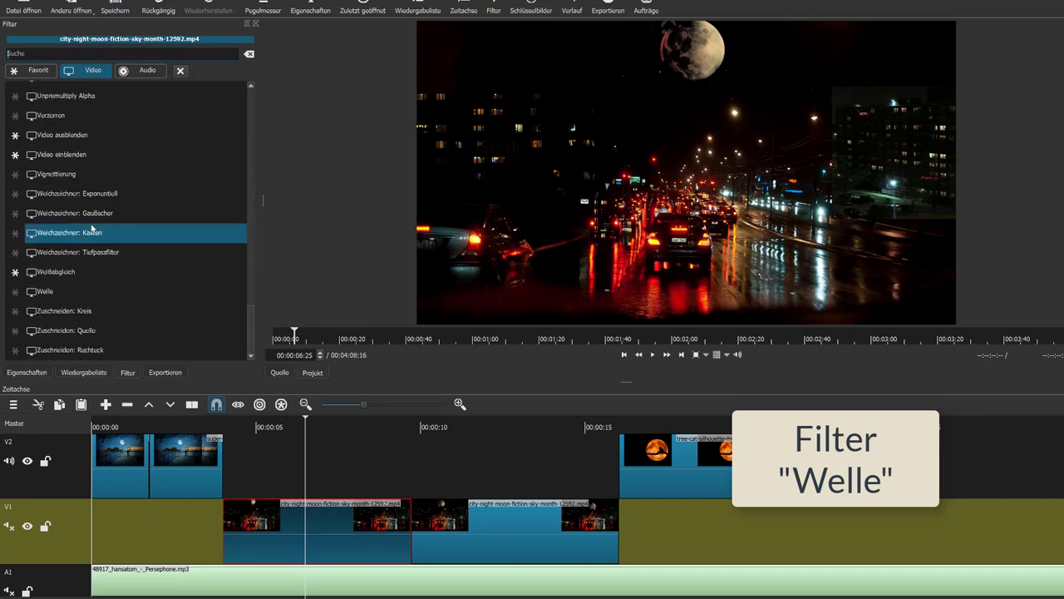
{"action": "left_click", "coordinate": [36, 297]}
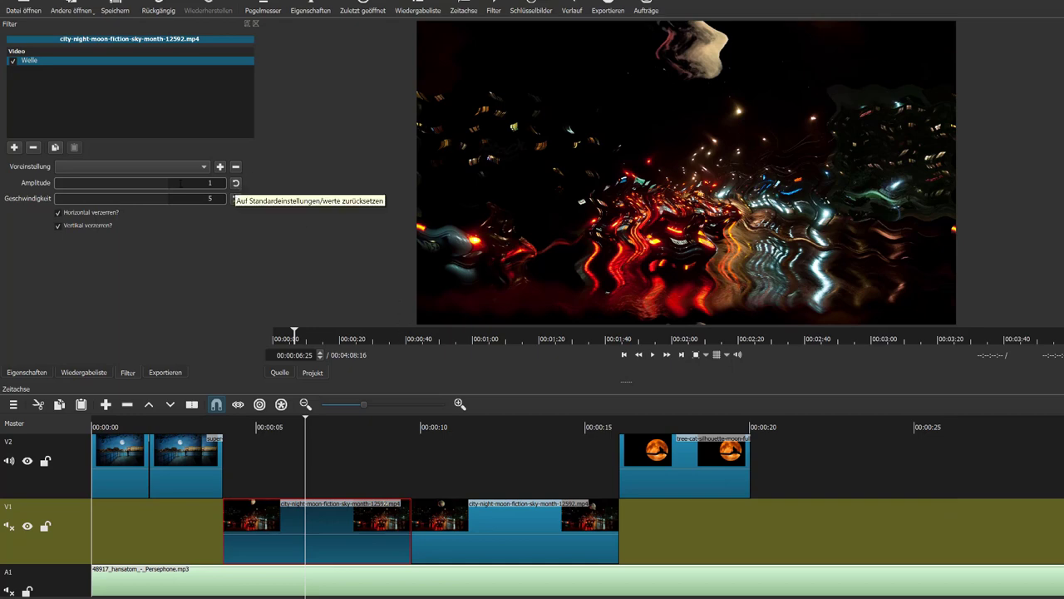
Set the "Welle" filter's Amplitude to 116 and Geschwindigkeit to 955, and place the playhead just before the distorted clip.
{"action": "left_click_drag", "start_coordinate": [129, 183], "coordinate": [91, 186]}
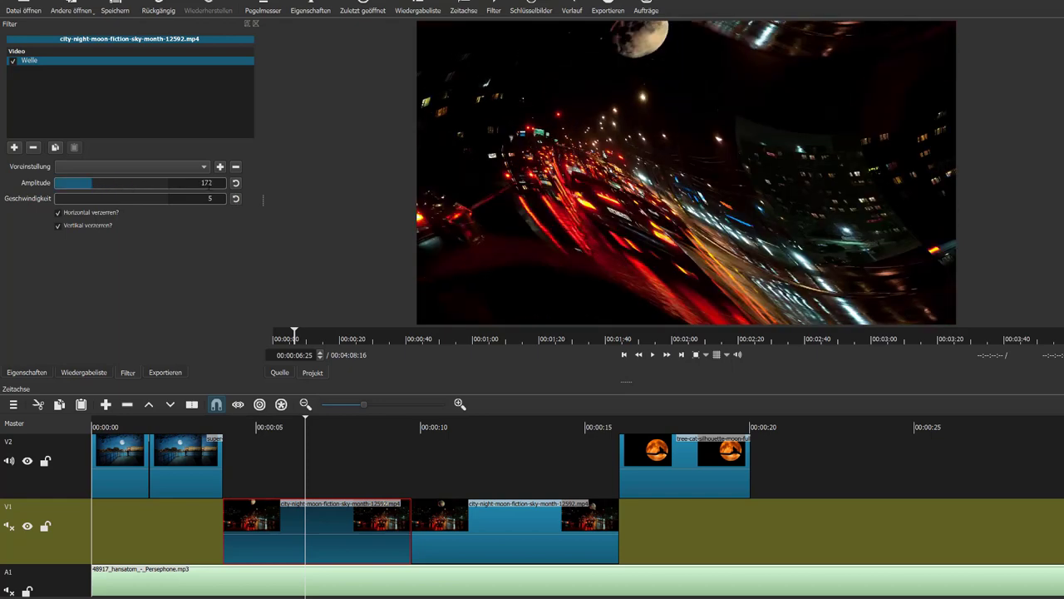
{"action": "left_click", "coordinate": [237, 183]}
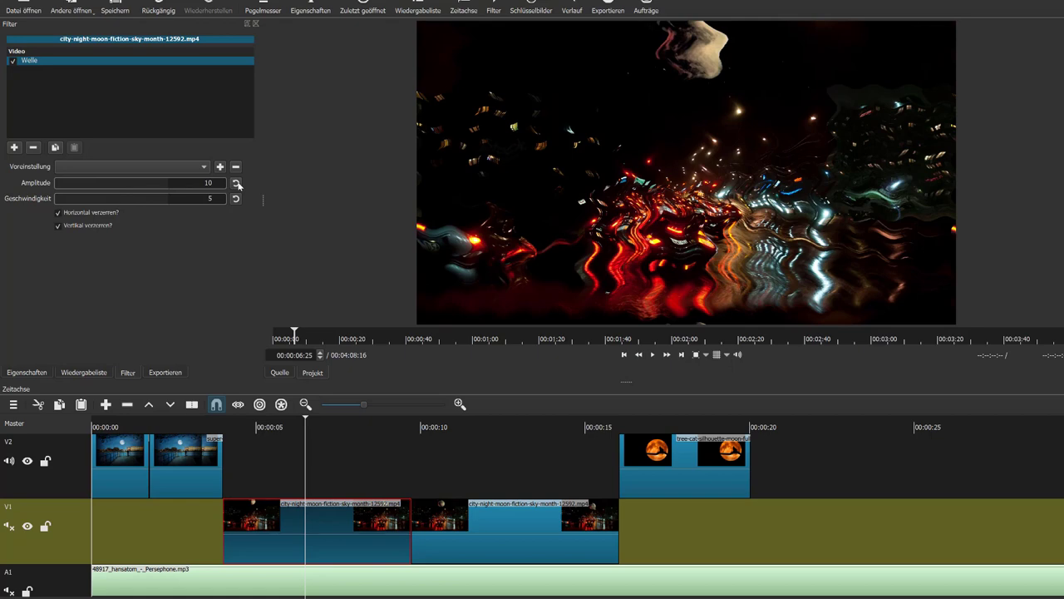
{"action": "left_click", "coordinate": [252, 430]}
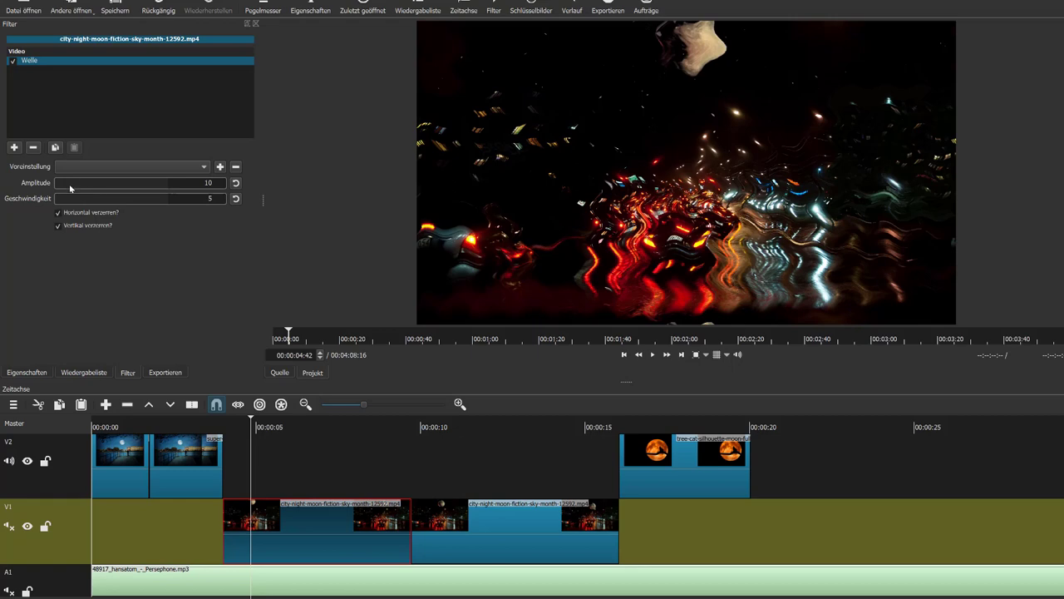
{"action": "left_click_drag", "start_coordinate": [70, 188], "coordinate": [165, 202]}
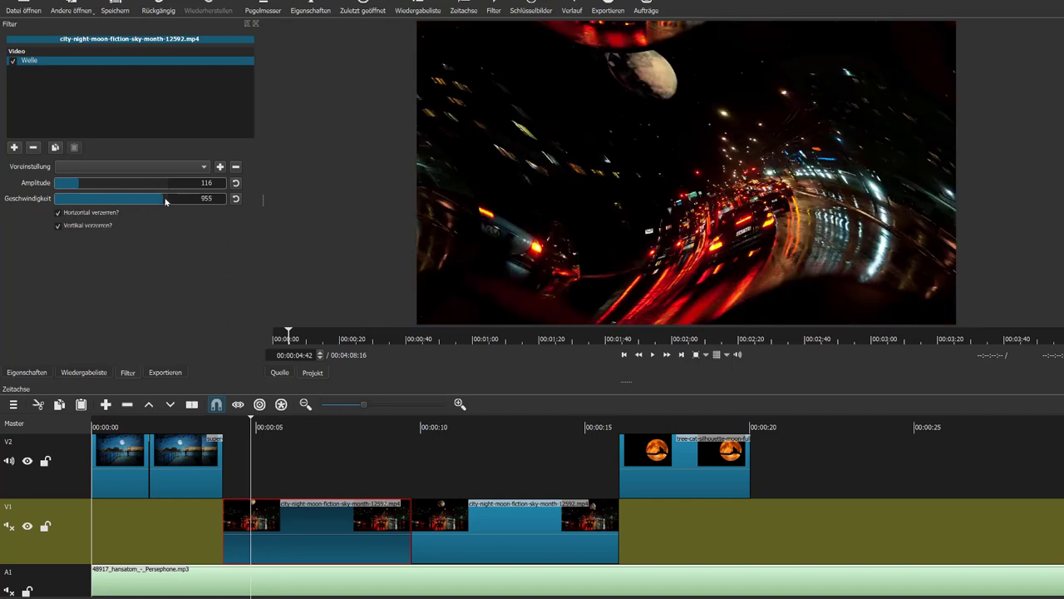
{"action": "left_click", "coordinate": [198, 416]}
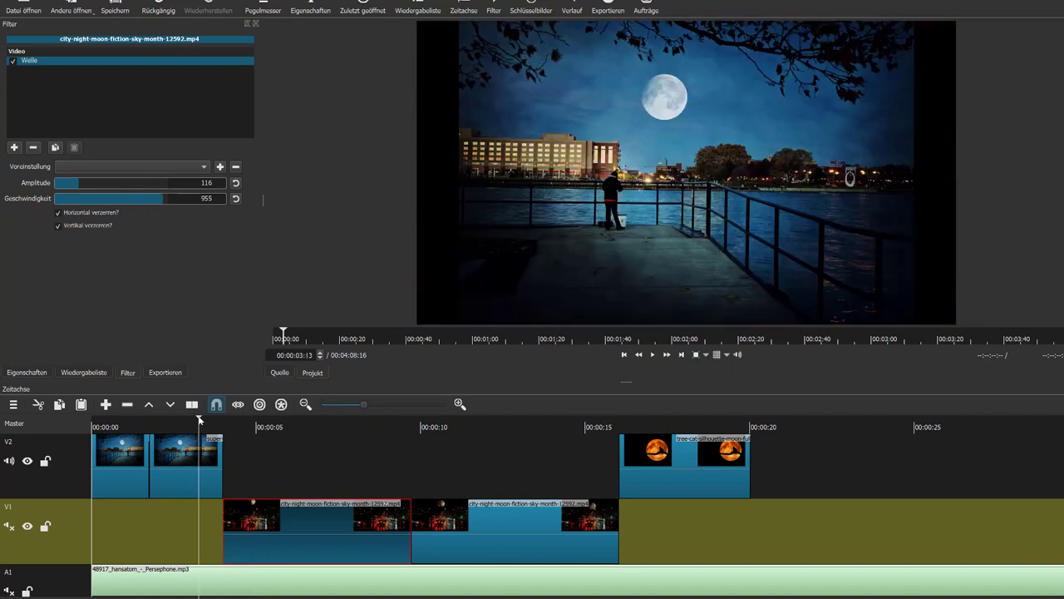
Preview the distorted city-night clip, set the "Welle" filter's Geschwindigkeit to 208, and play the clip back again.
{"action": "left_click", "coordinate": [652, 359]}
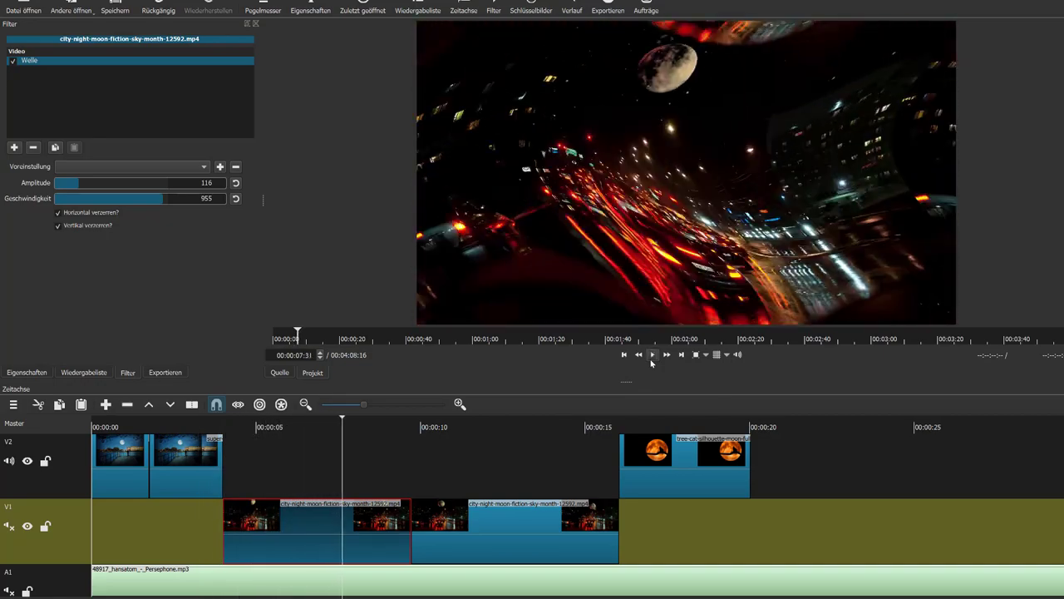
{"action": "left_click", "coordinate": [652, 356]}
{"action": "left_click", "coordinate": [73, 200]}
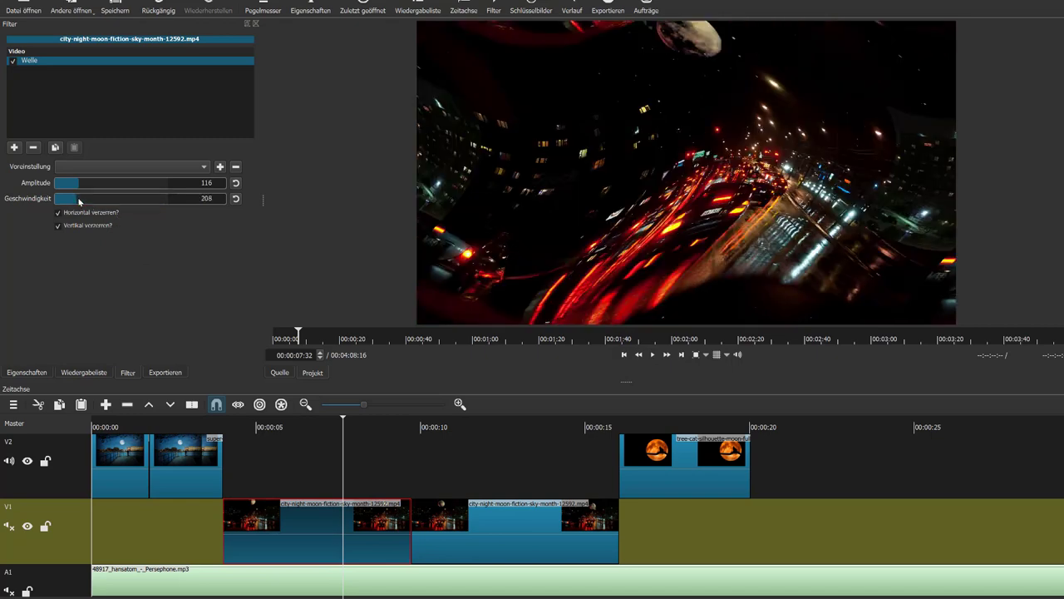
{"action": "left_click", "coordinate": [206, 425]}
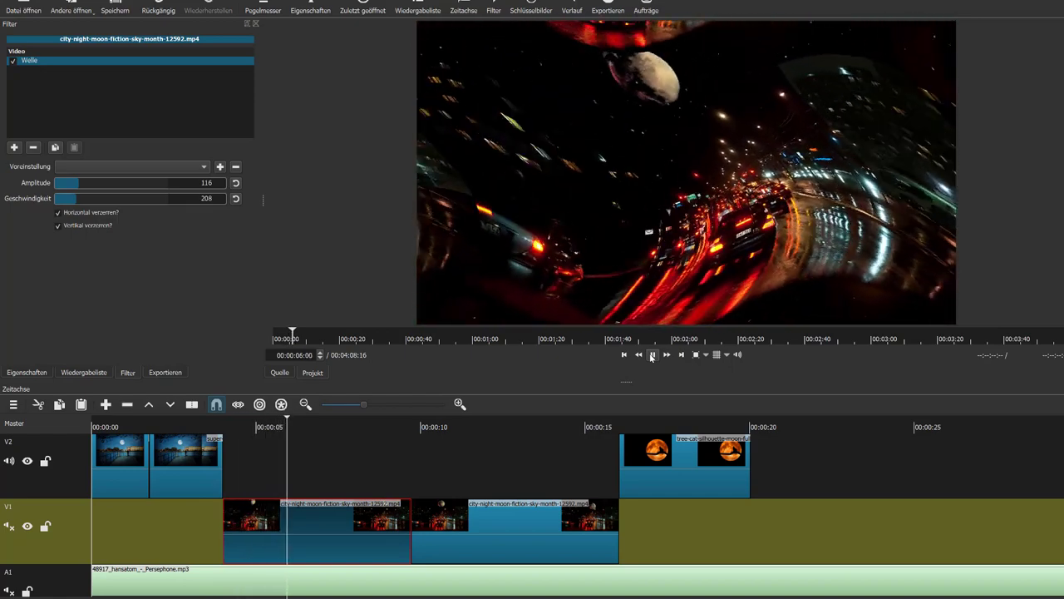
{"action": "left_click", "coordinate": [652, 356]}
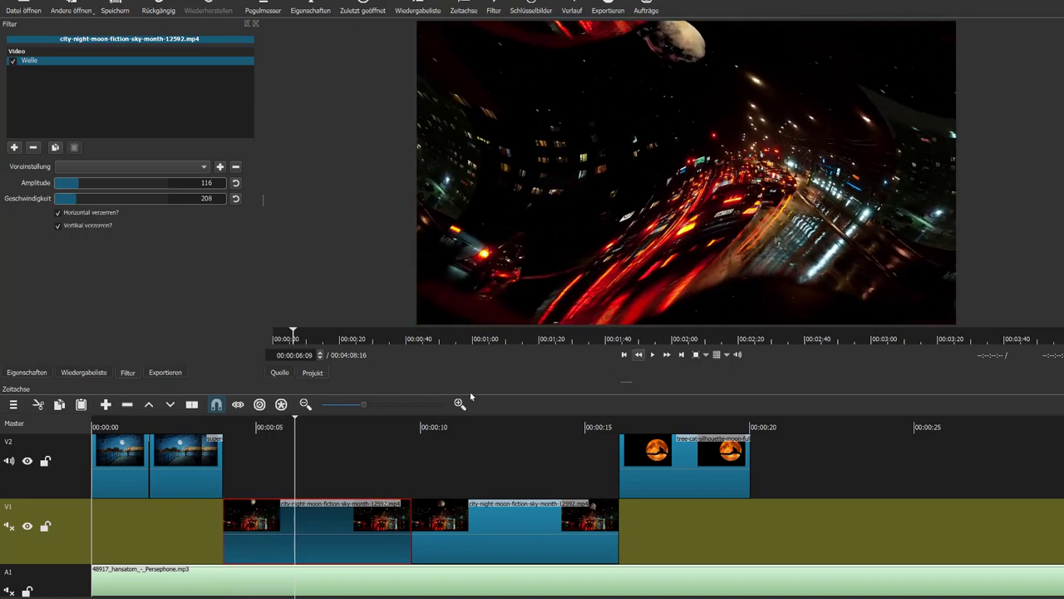
Set the "Welle" filter's Amplitude to 21 and play back from just before the distorted city-night clip.
{"action": "left_click", "coordinate": [63, 183]}
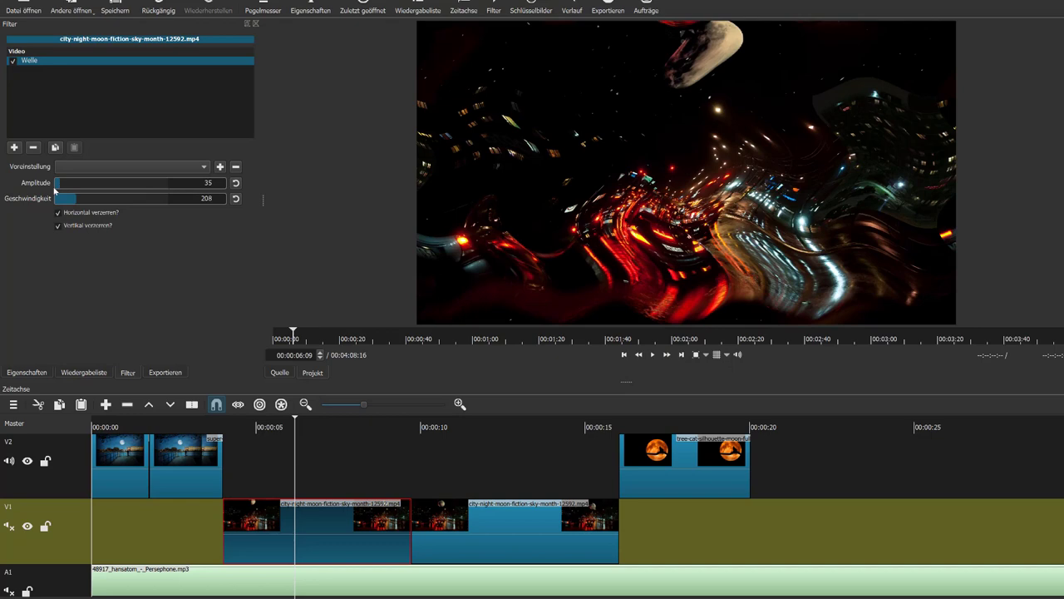
{"action": "left_click", "coordinate": [58, 183]}
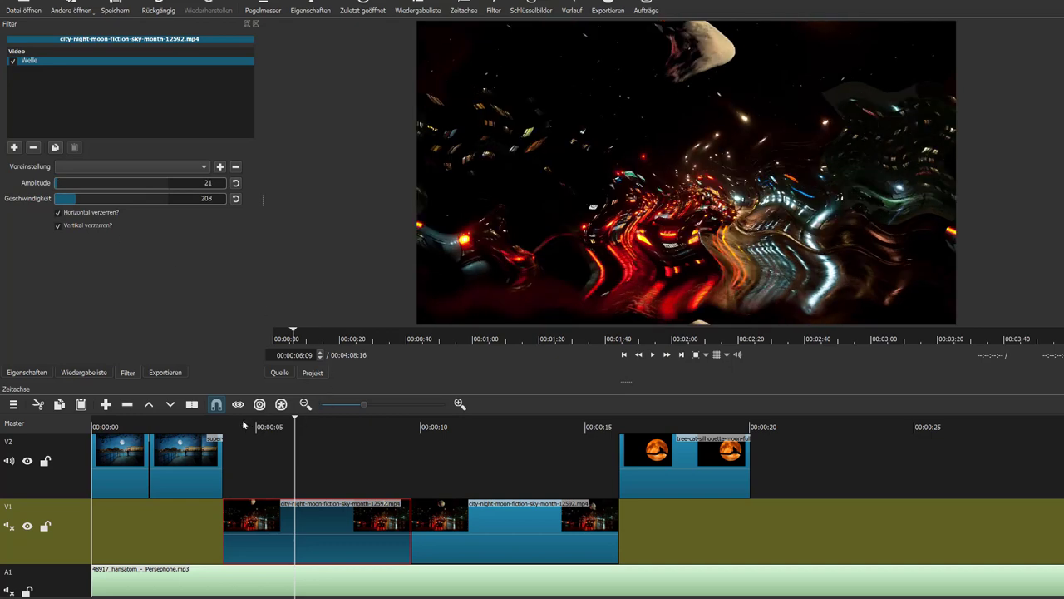
{"action": "left_click", "coordinate": [199, 424]}
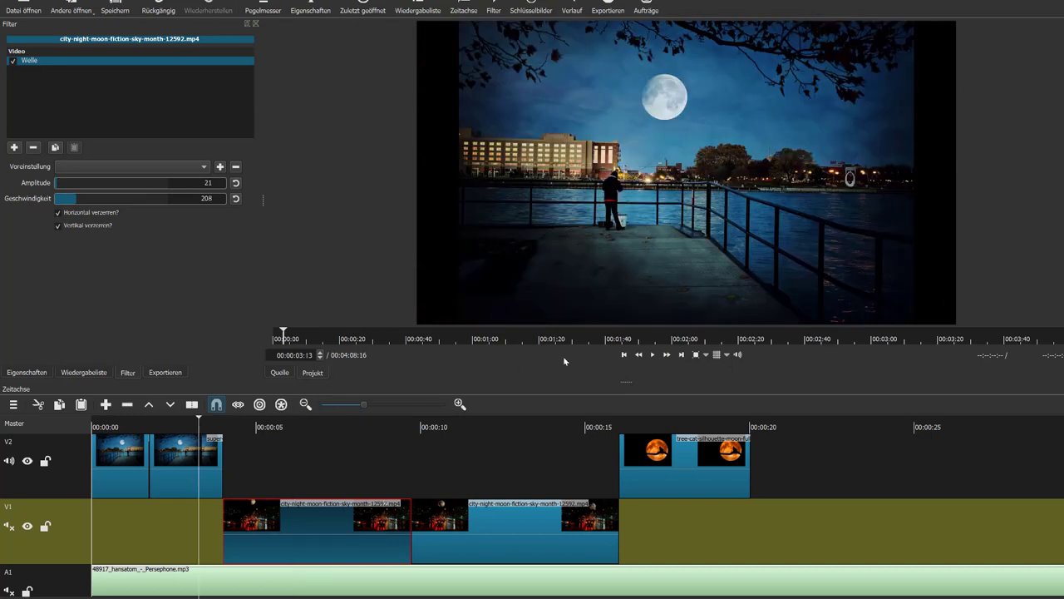
{"action": "left_click", "coordinate": [655, 356]}
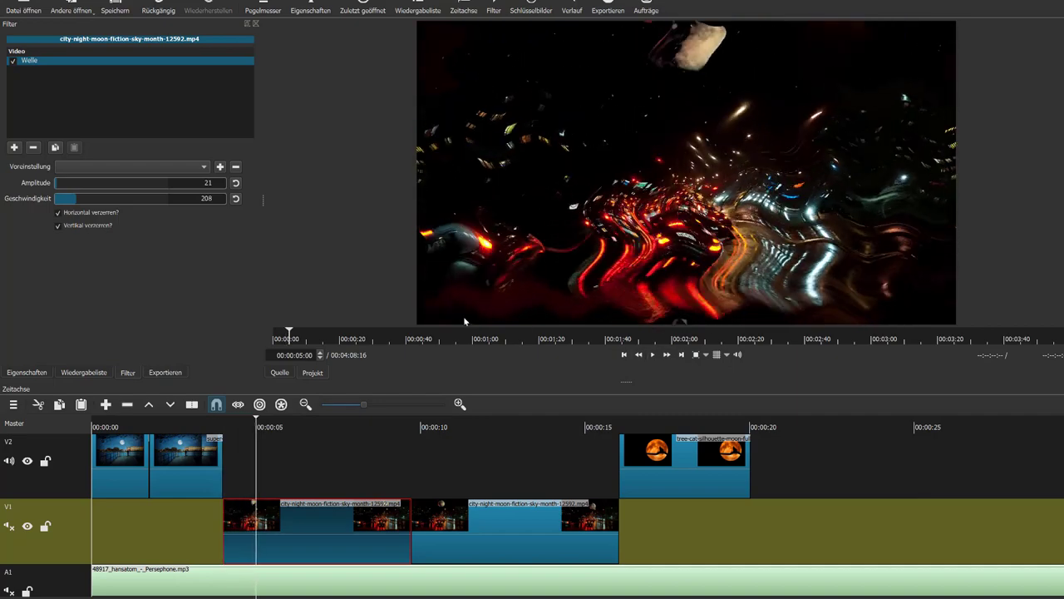
Set the "Welle" filter's Geschwindigkeit to 124 and play back the distorted city-night clip.
{"action": "left_click", "coordinate": [63, 198]}
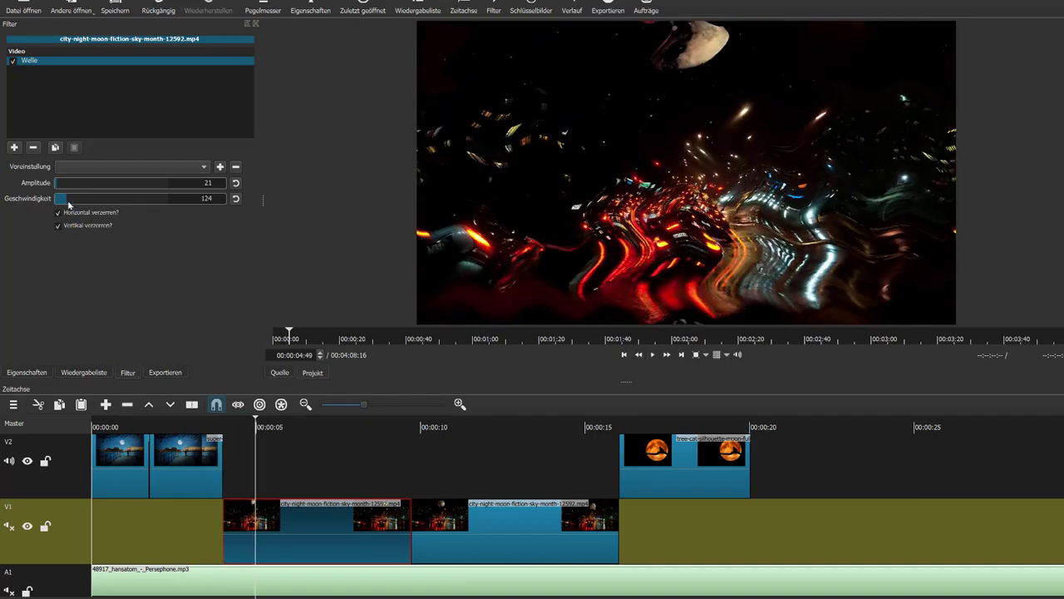
{"action": "left_click", "coordinate": [656, 359]}
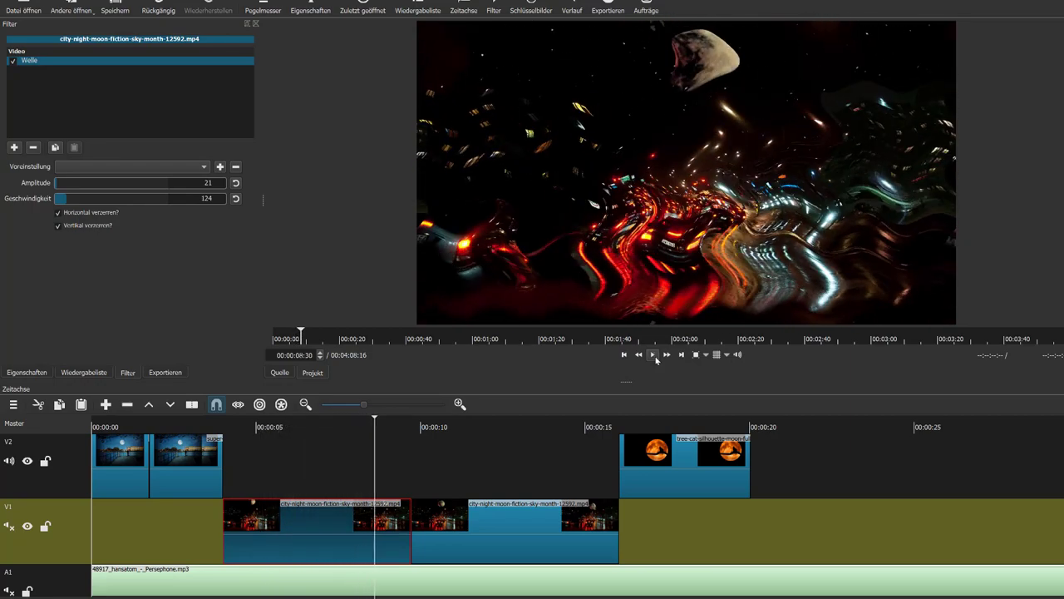
{"action": "left_click", "coordinate": [656, 359]}
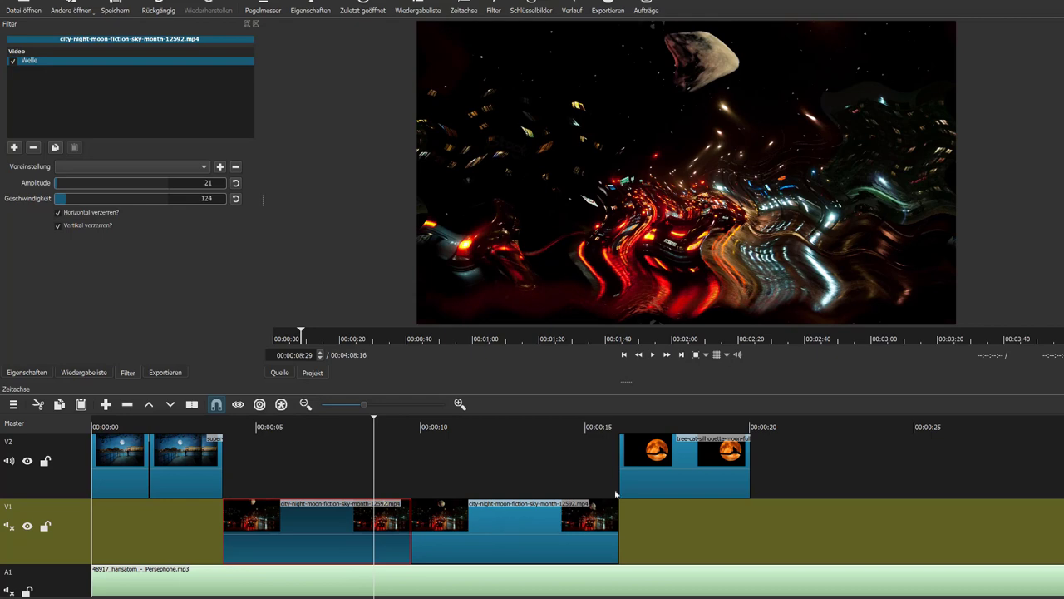
Split the cat-and-moon photo on V2 near its middle, at 00:00:18:06.
{"action": "left_click", "coordinate": [665, 458]}
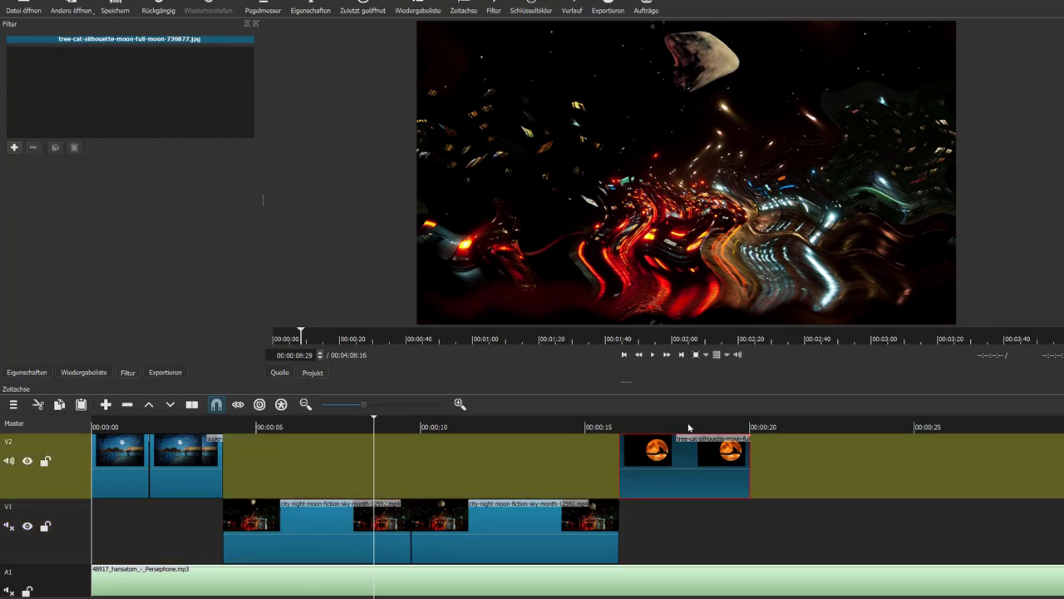
{"action": "left_click", "coordinate": [688, 426]}
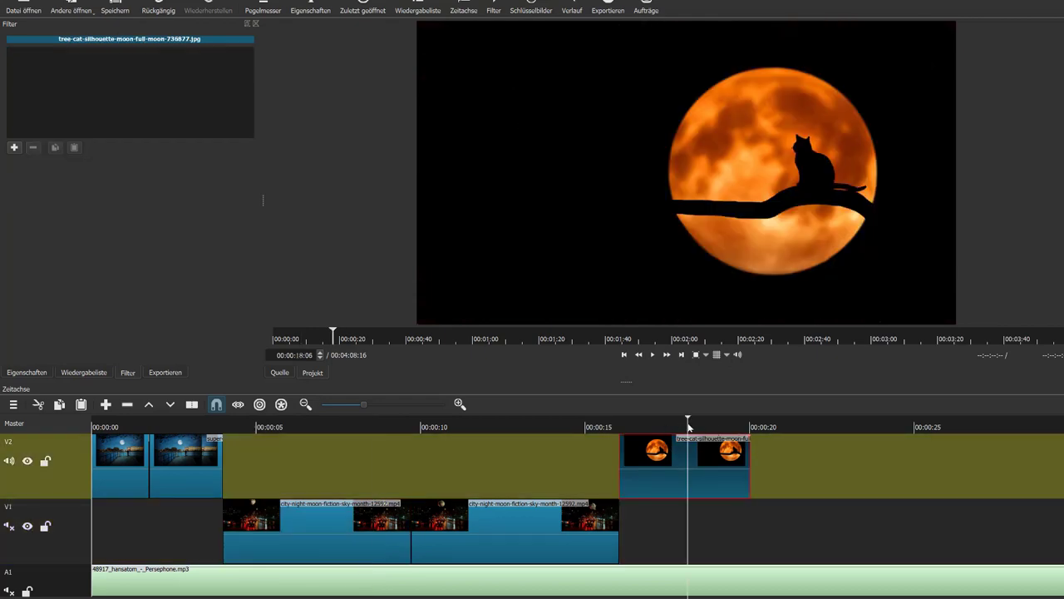
{"action": "left_click", "coordinate": [192, 404]}
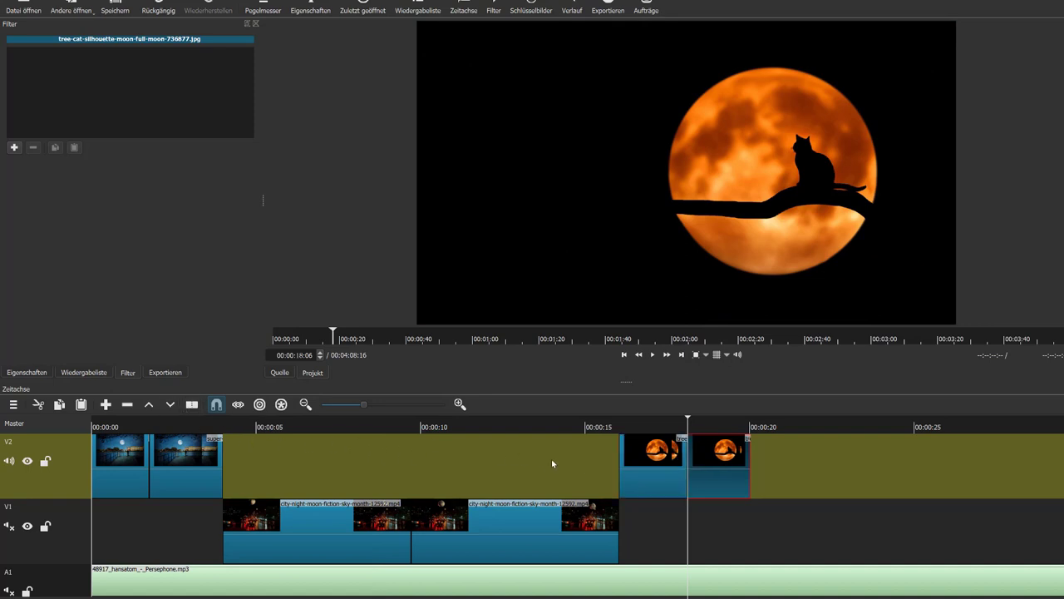
Copy the "Welle" filter from the first part of the city-night clip to the first part of the split cat-and-moon photo.
{"action": "left_click", "coordinate": [655, 458]}
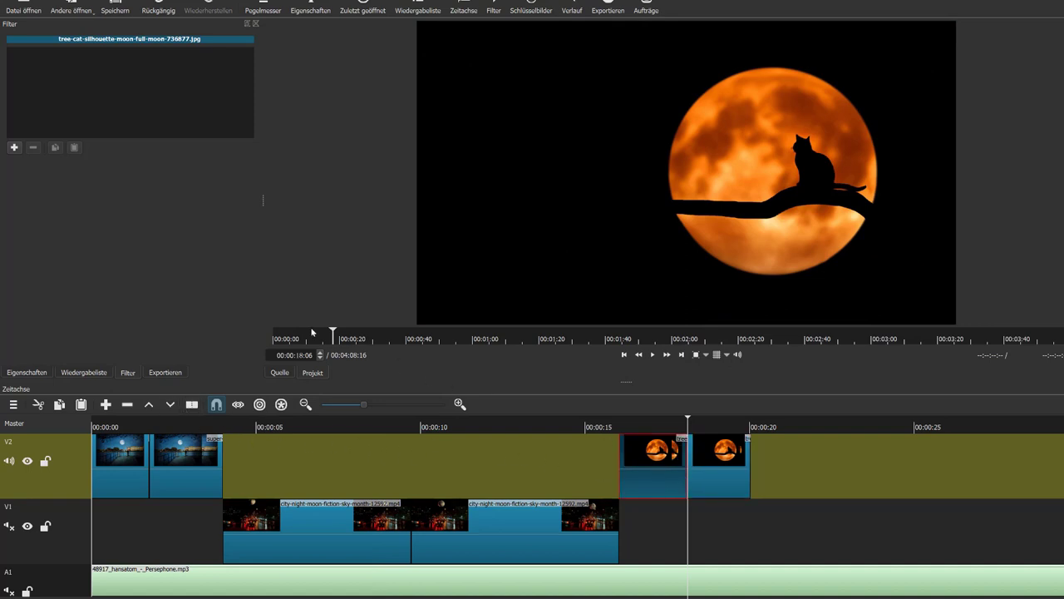
{"action": "left_click", "coordinate": [335, 514]}
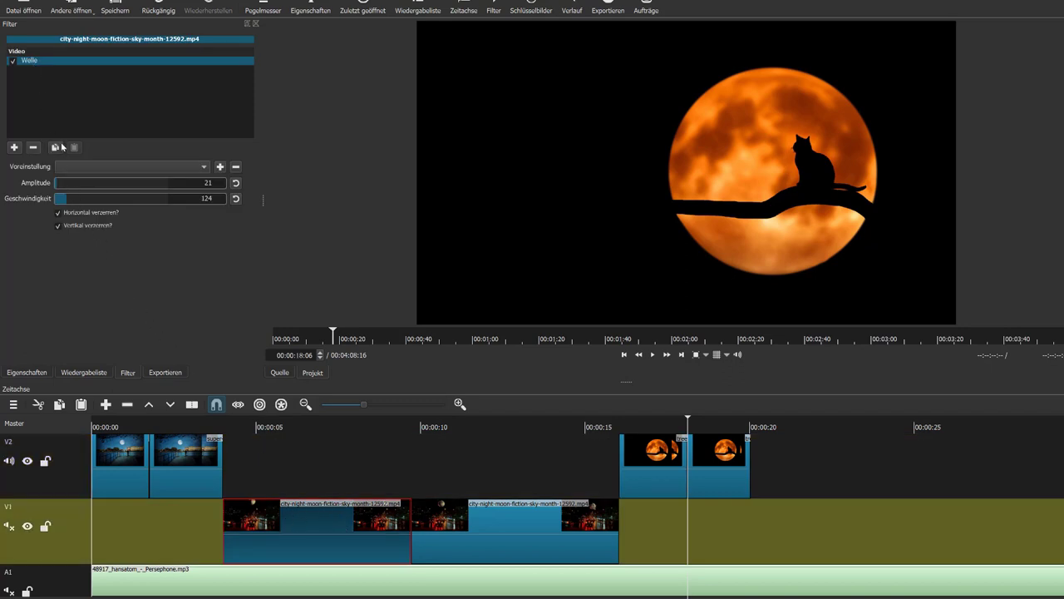
{"action": "left_click", "coordinate": [55, 147]}
{"action": "left_click", "coordinate": [654, 445]}
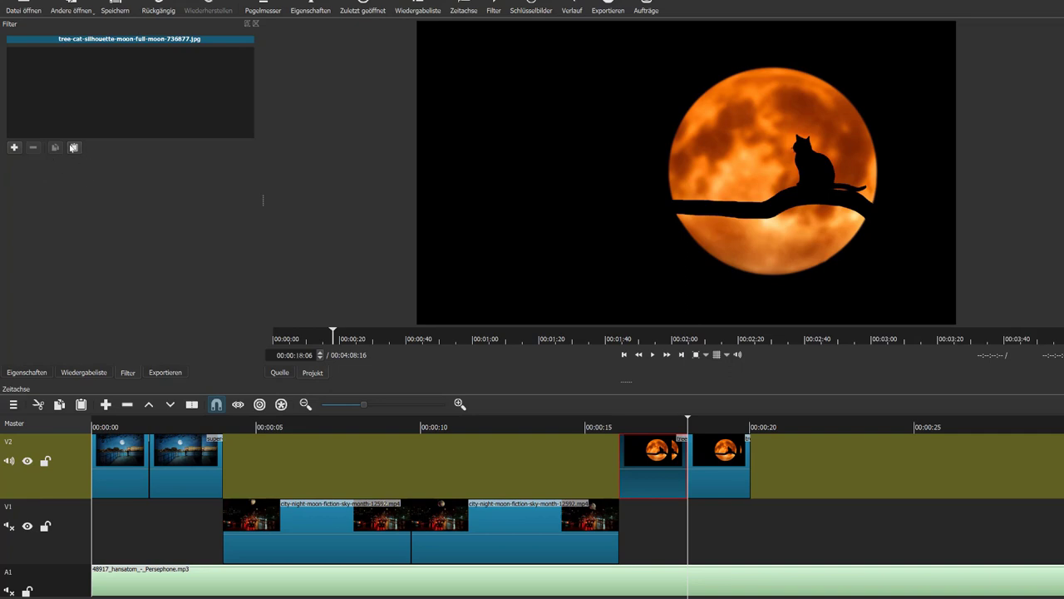
{"action": "left_click", "coordinate": [74, 148]}
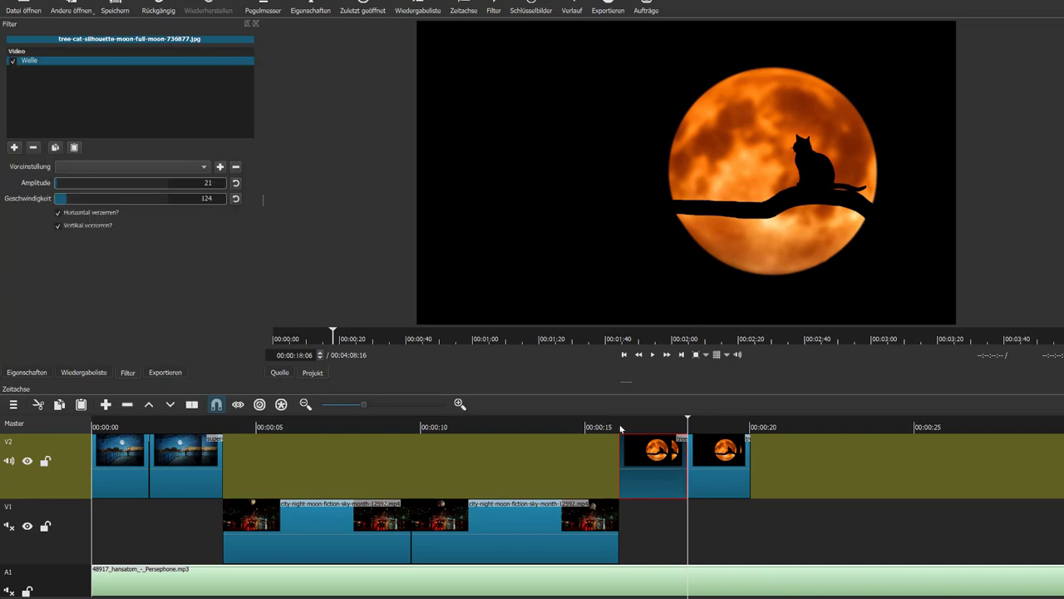
Play back from near the end of the mirrored city-night clip through the split cat-and-moon photo to check the wave effect.
{"action": "left_click", "coordinate": [569, 428]}
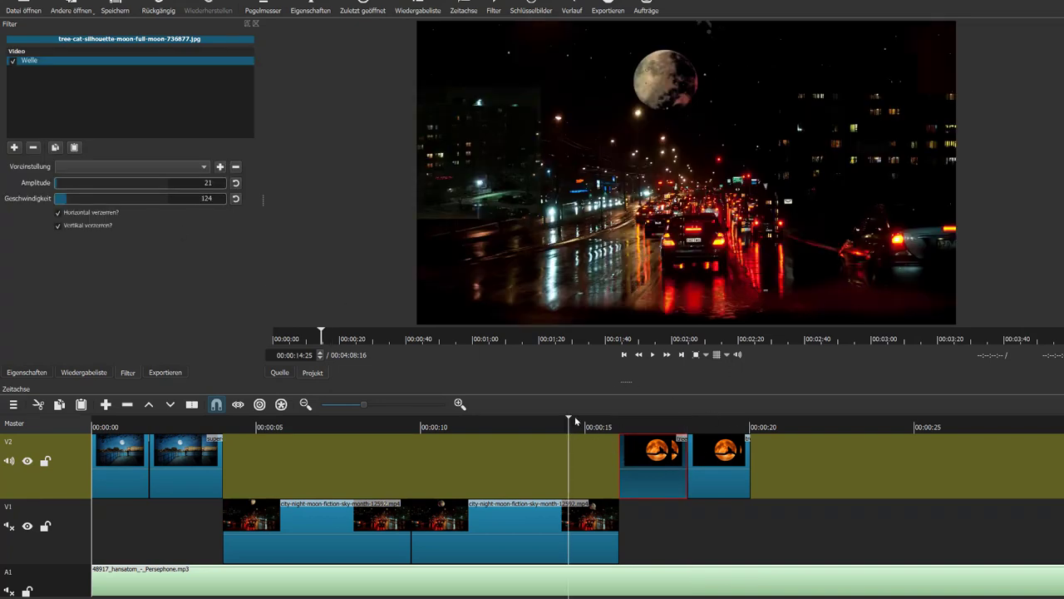
{"action": "left_click", "coordinate": [653, 354]}
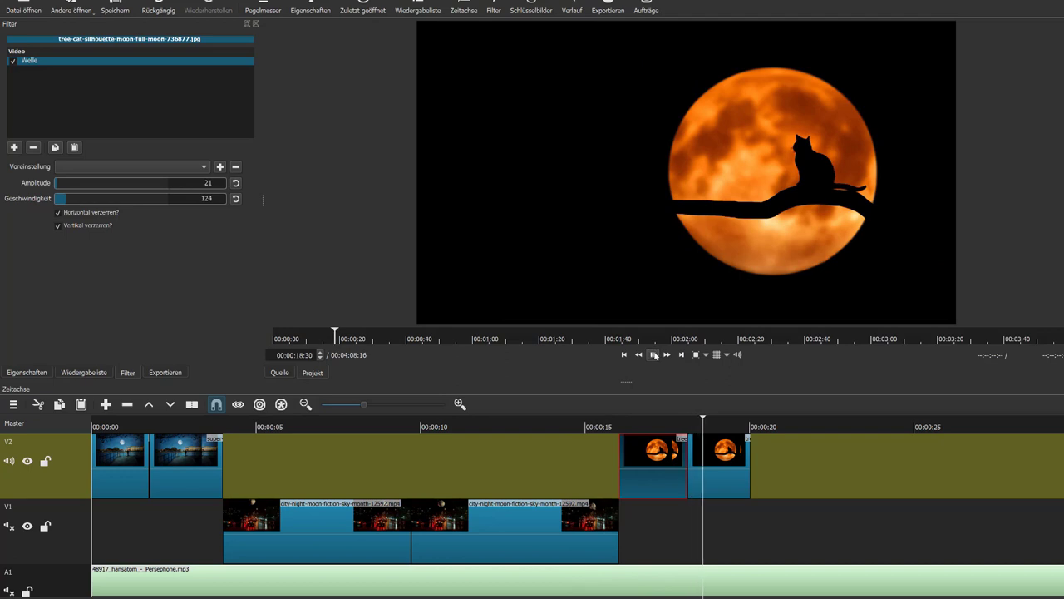
{"action": "left_click", "coordinate": [654, 354]}
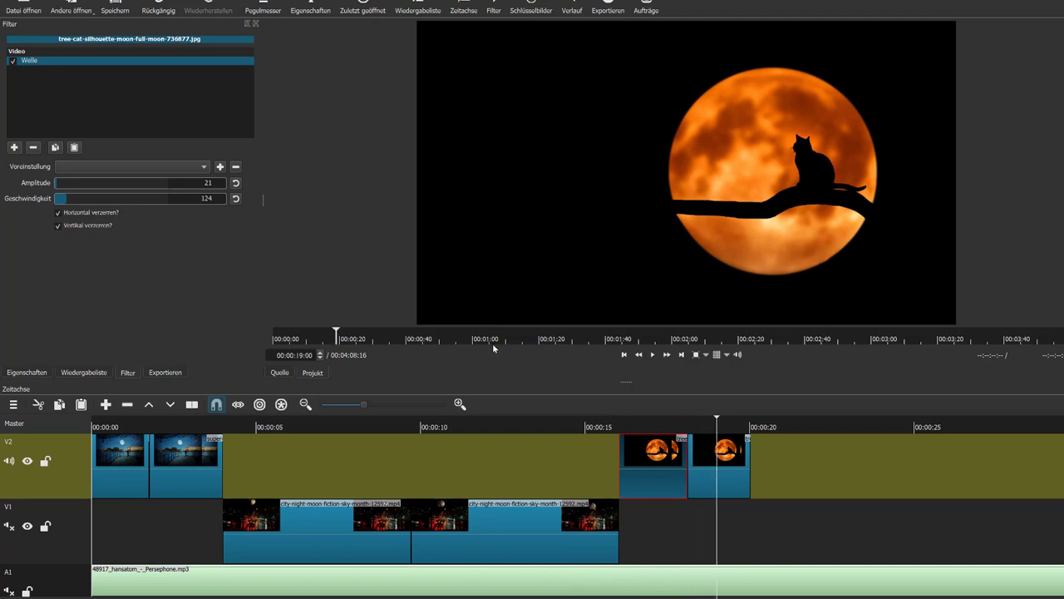
Apply the video filter "Text: Einfach" to the second part of the split cat-and-moon photo.
{"action": "left_click", "coordinate": [706, 469]}
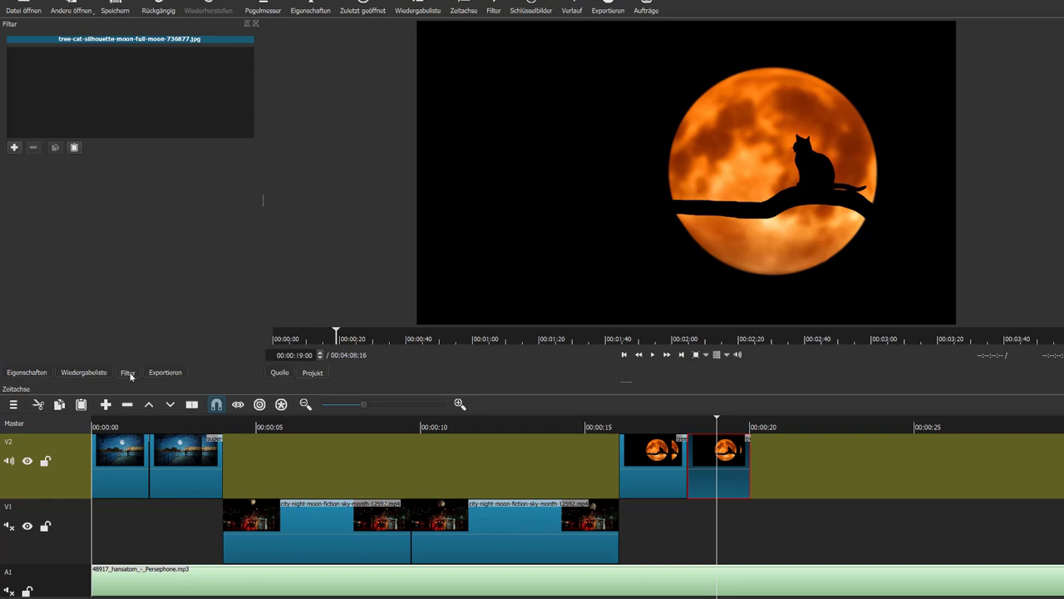
{"action": "left_click", "coordinate": [13, 148]}
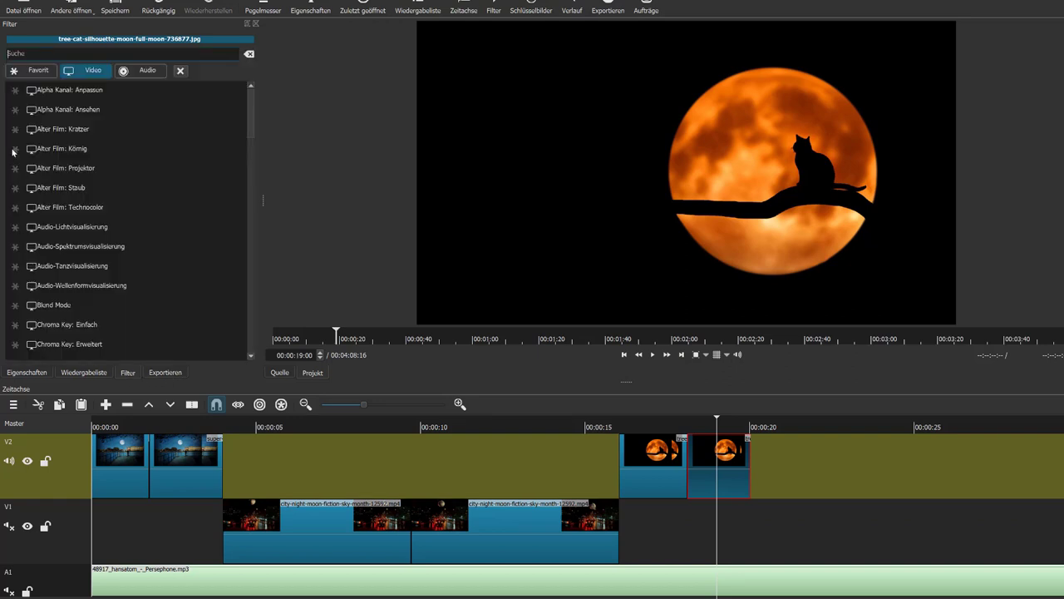
{"action": "scroll", "coordinate": [125, 242], "scroll_direction": "down", "scroll_amount": 20}
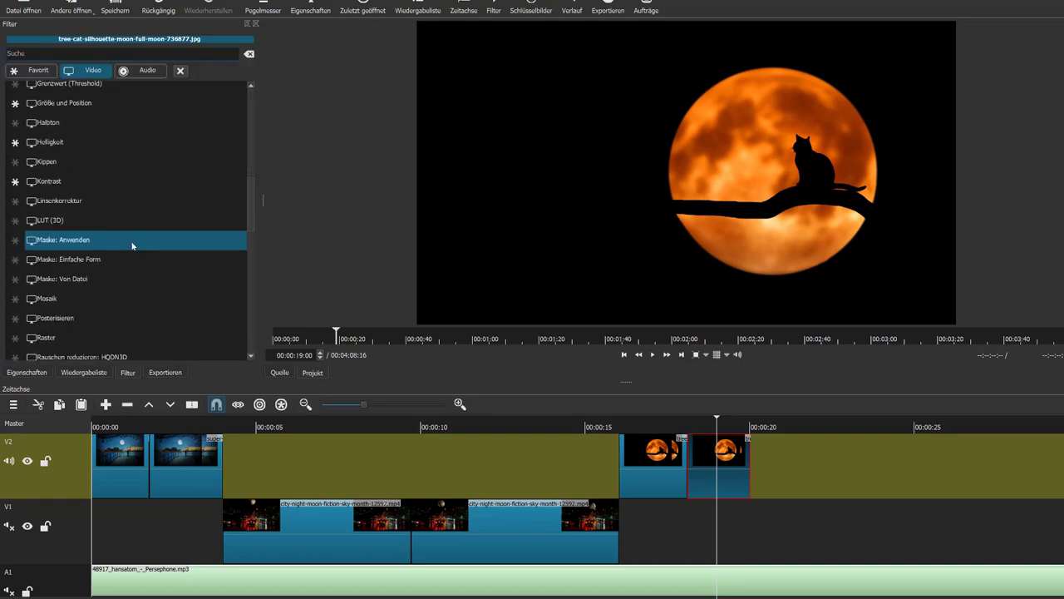
{"action": "scroll", "coordinate": [128, 244], "scroll_direction": "down", "scroll_amount": 2}
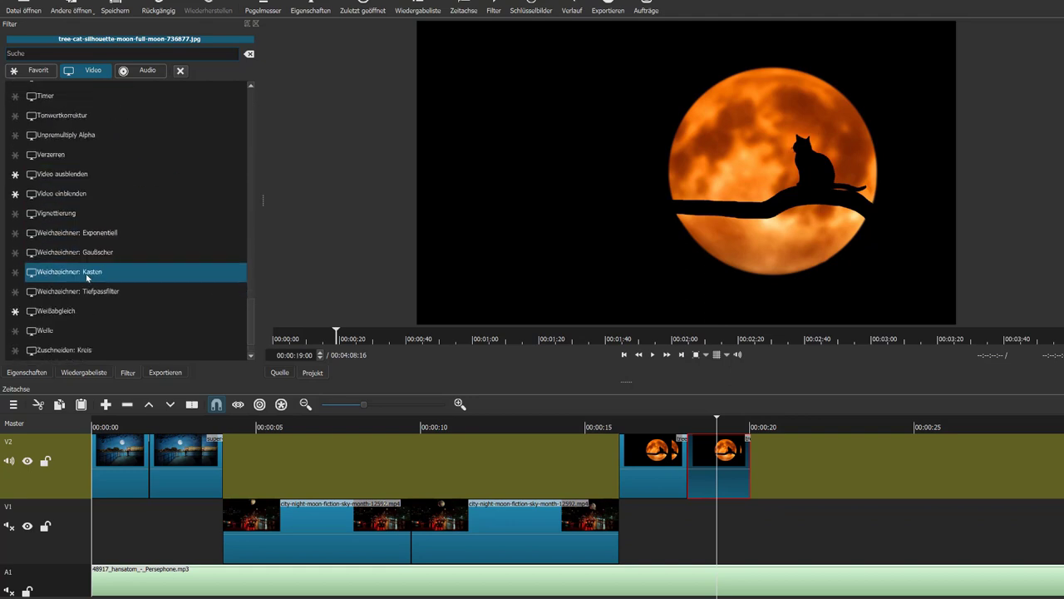
{"action": "left_click", "coordinate": [75, 161]}
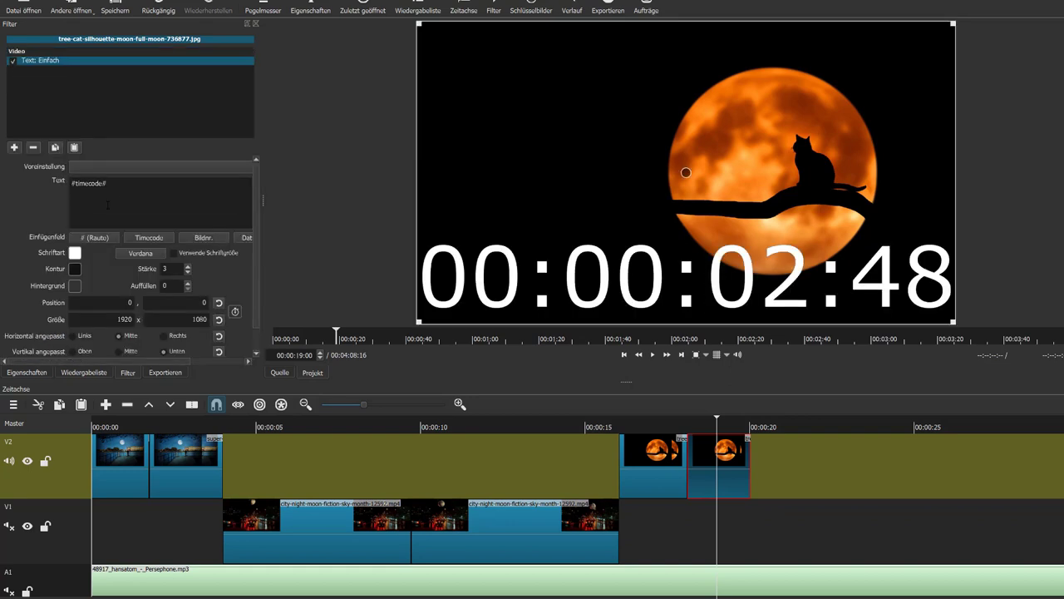
Replace the text filter's timecode placeholder with "Danke für deine Aufmerksamkeit :-)", breaking the line after "deine".
{"action": "left_click_drag", "start_coordinate": [65, 185], "coordinate": [108, 184]}
{"action": "type", "text": "Danke f"}
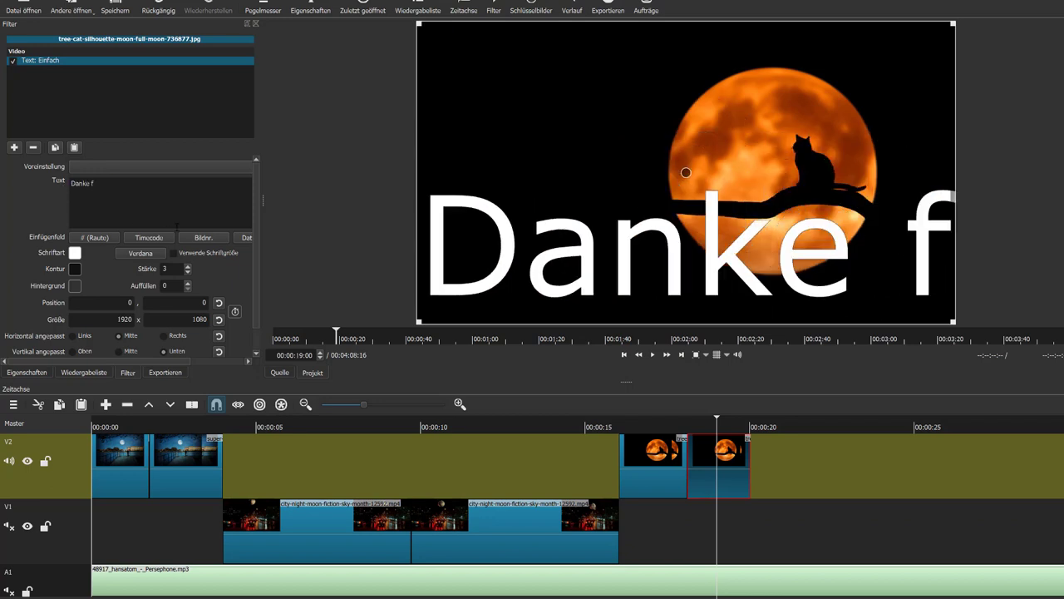
{"action": "type", "text": "ür deine"}
{"action": "key", "text": "Return"}
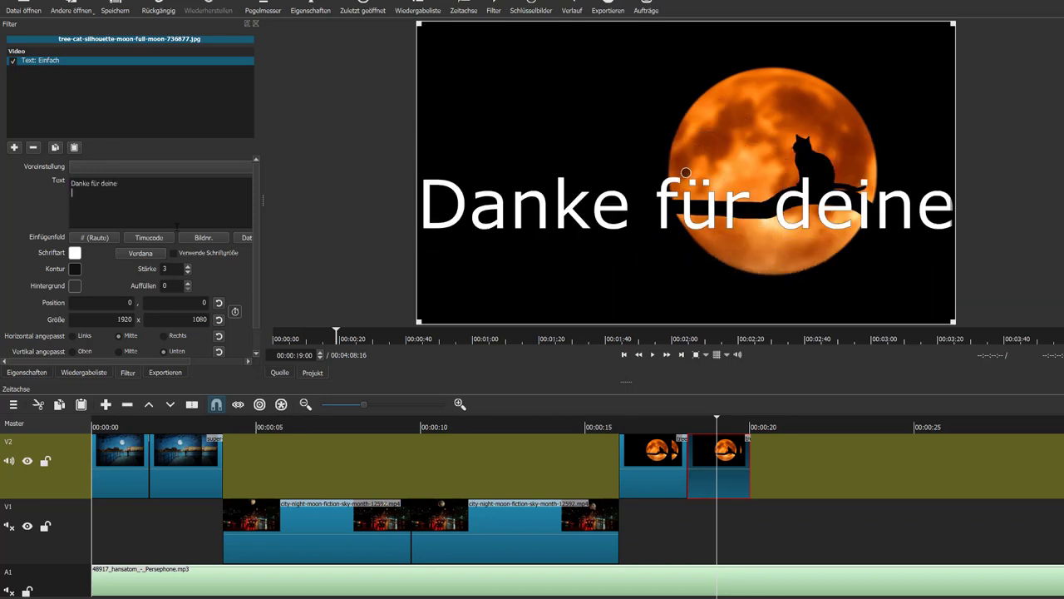
{"action": "type", "text": "Aufmerksam"}
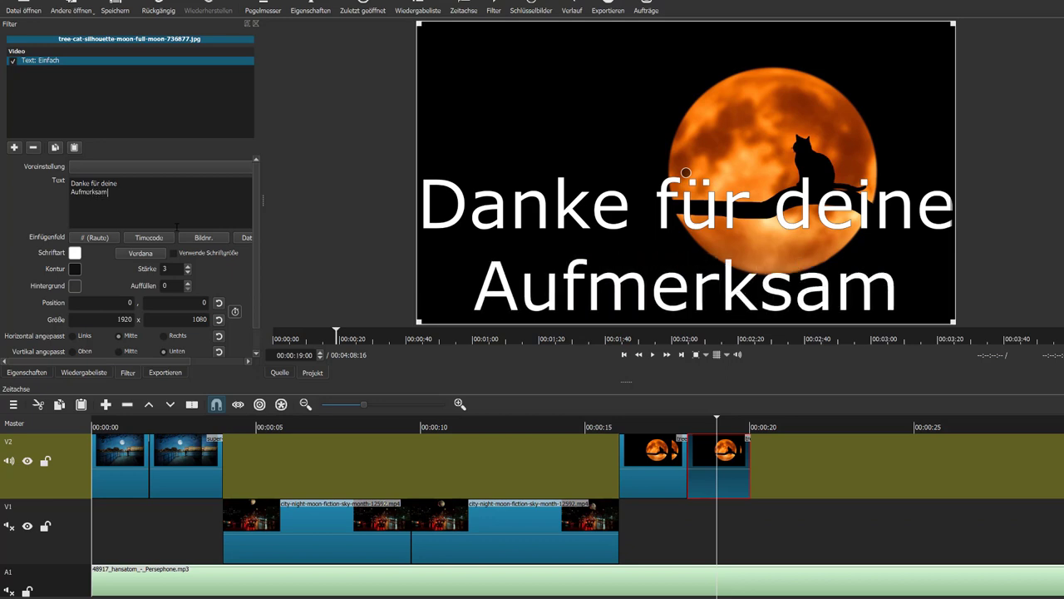
{"action": "type", "text": "keit :-)"}
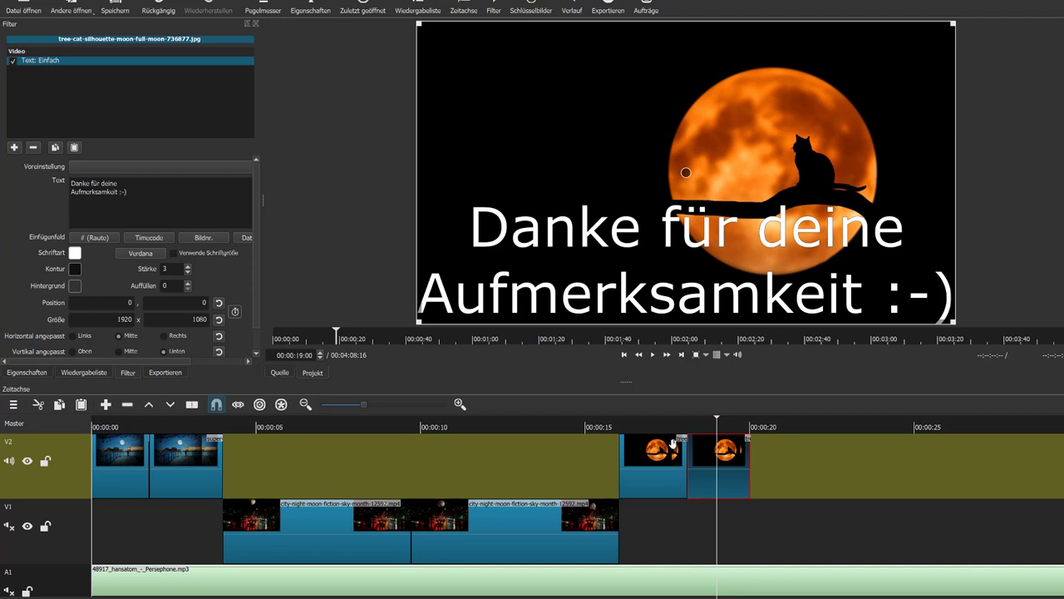
Open the export settings and choose the YouTube preset for the timeline.
{"action": "left_click", "coordinate": [611, 4]}
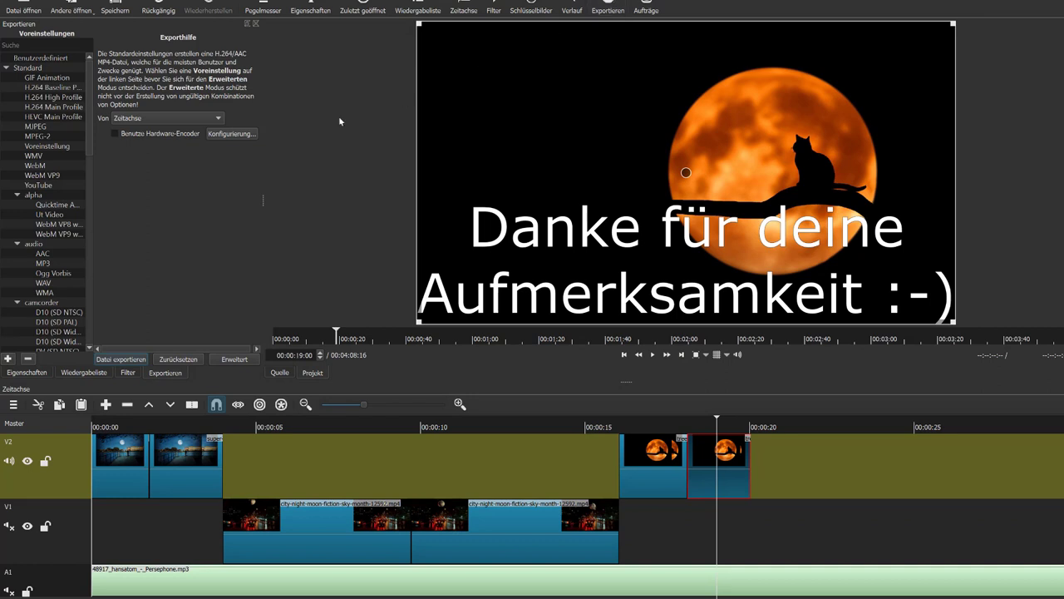
{"action": "left_click", "coordinate": [33, 70]}
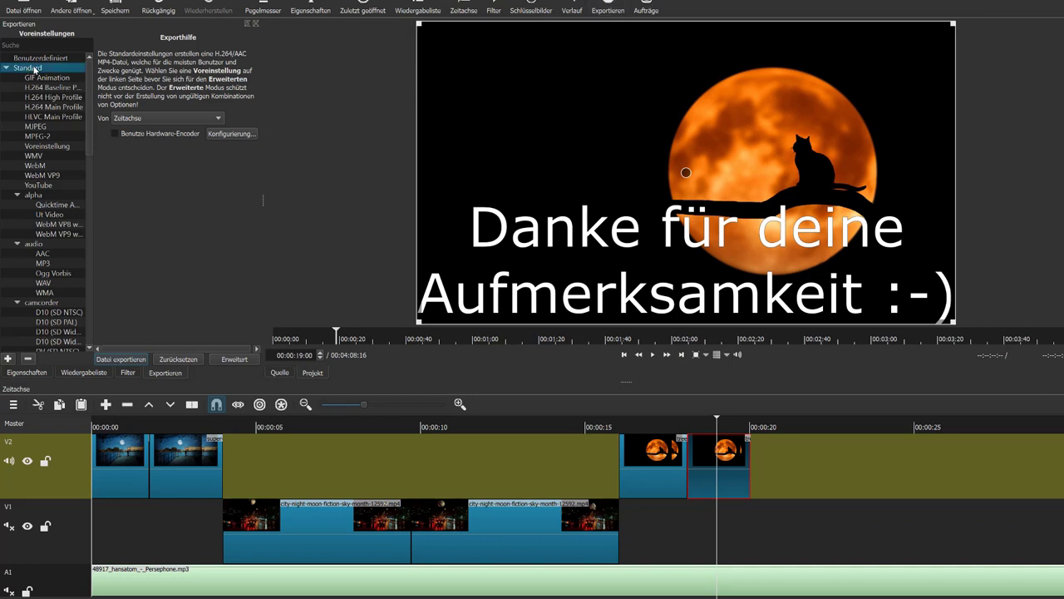
{"action": "left_click", "coordinate": [52, 187]}
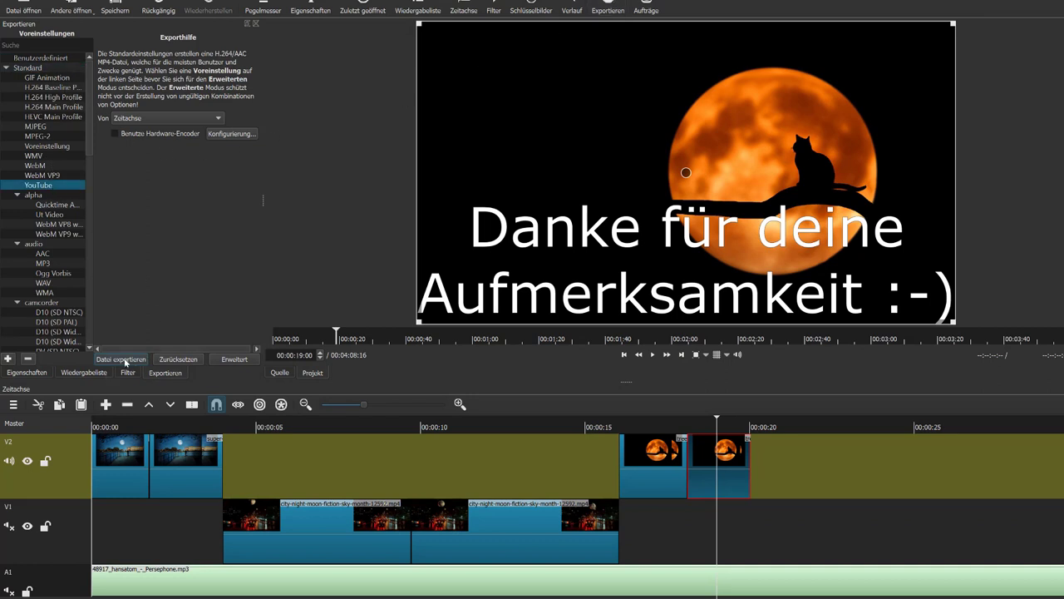